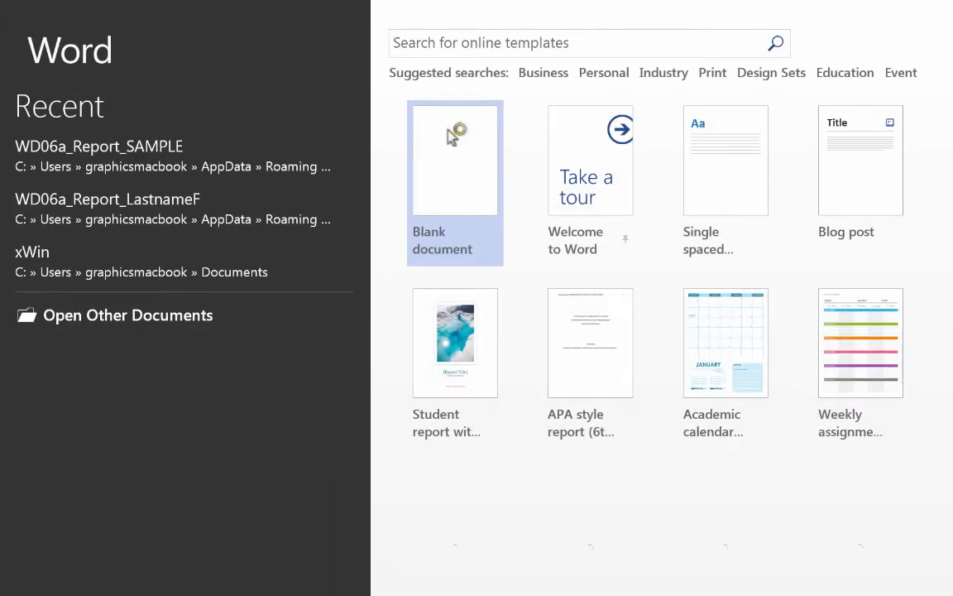
Create a blank document with Normal 1" margins and Landscape orientation
{"action": "left_click", "coordinate": [454, 149]}
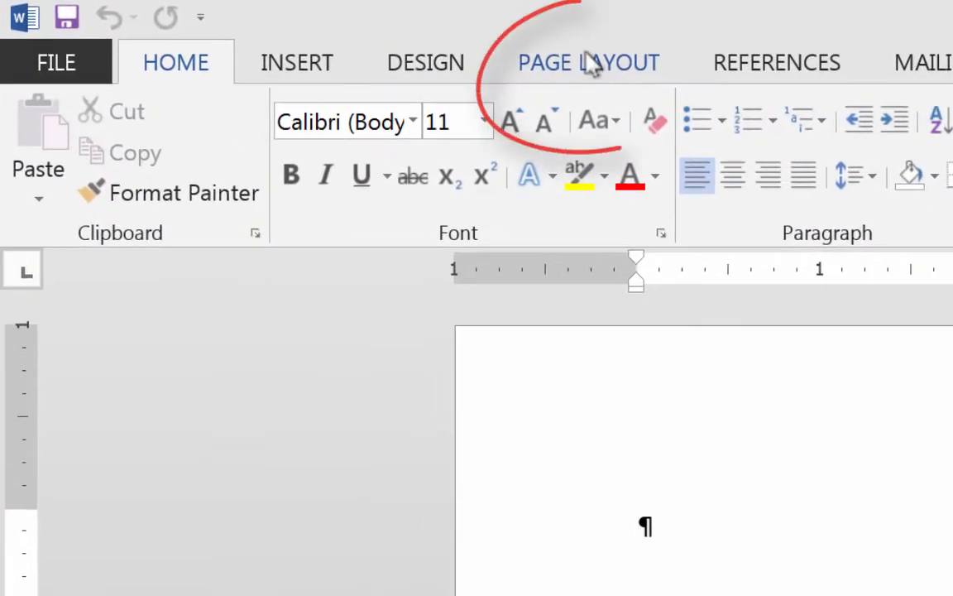
{"action": "left_click", "coordinate": [333, 33]}
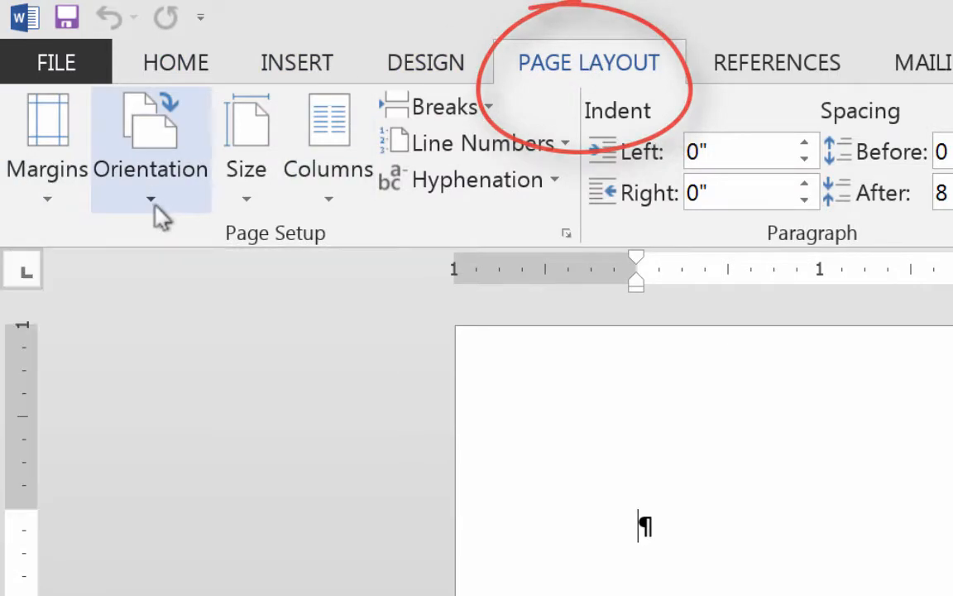
{"action": "left_click", "coordinate": [51, 206]}
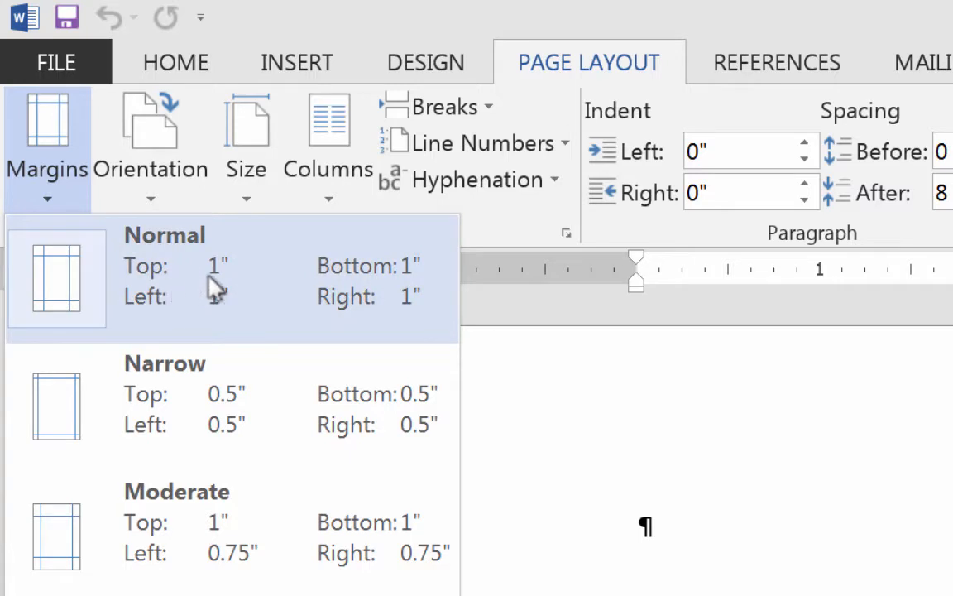
{"action": "left_click", "coordinate": [210, 281]}
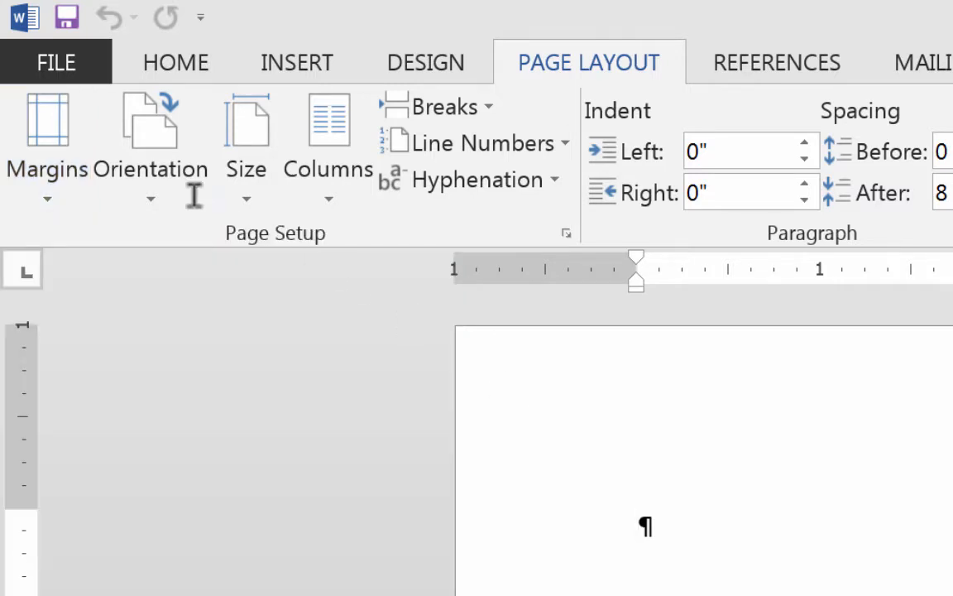
{"action": "left_click", "coordinate": [157, 199]}
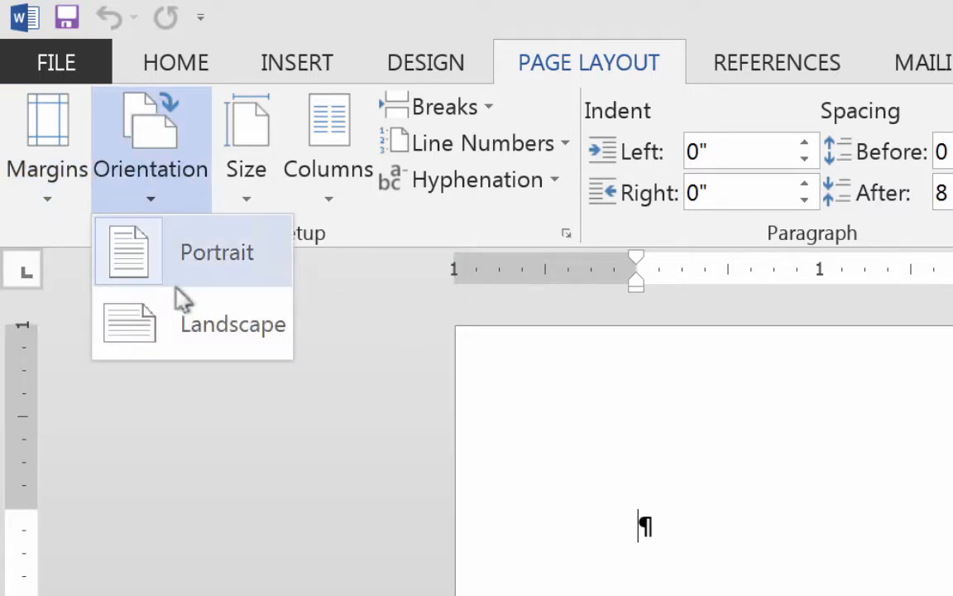
{"action": "left_click", "coordinate": [201, 345]}
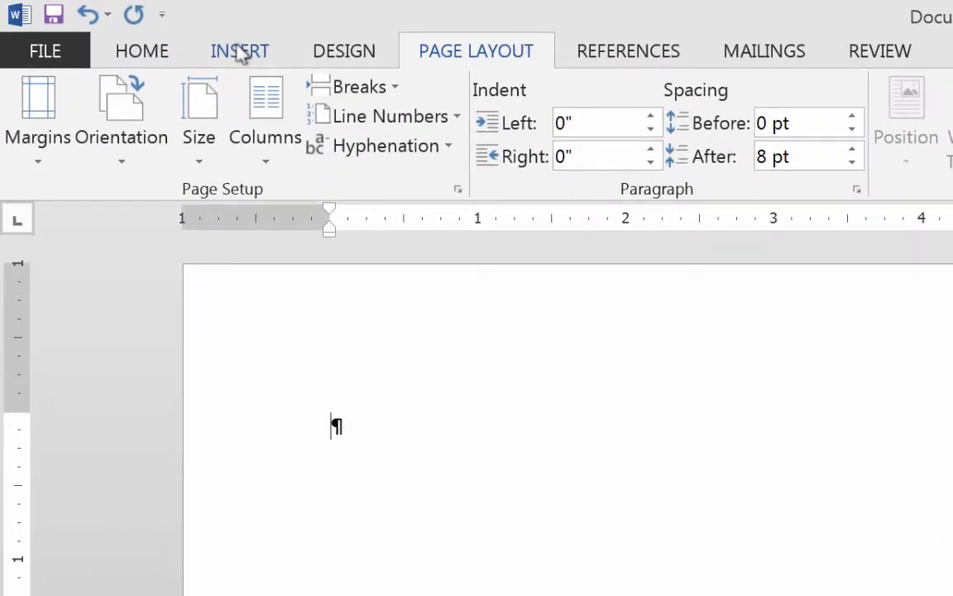
Insert a table with 7 columns and 8 rows, keeping the fixed column width on Auto
{"action": "left_click", "coordinate": [239, 53]}
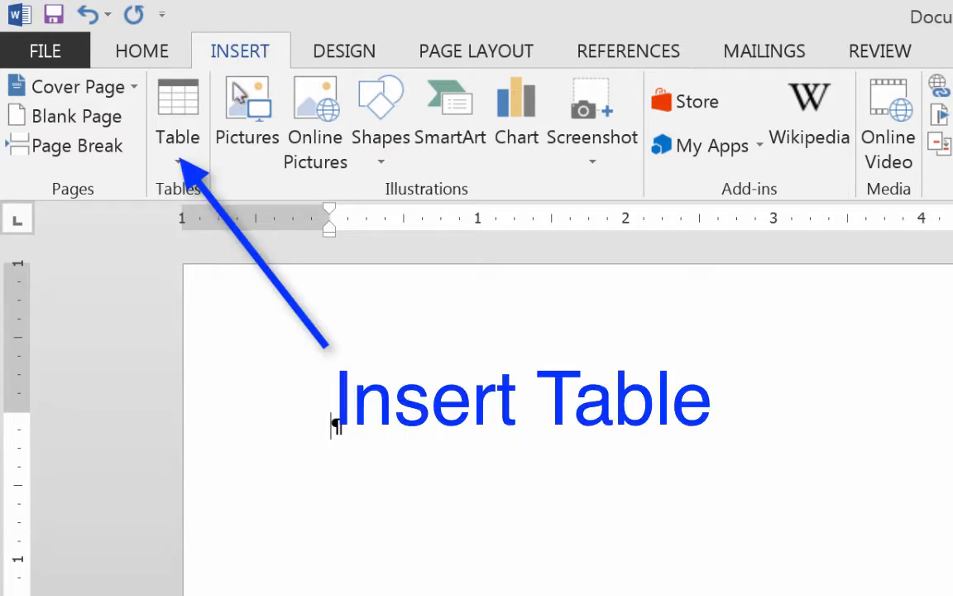
{"action": "left_click", "coordinate": [184, 164]}
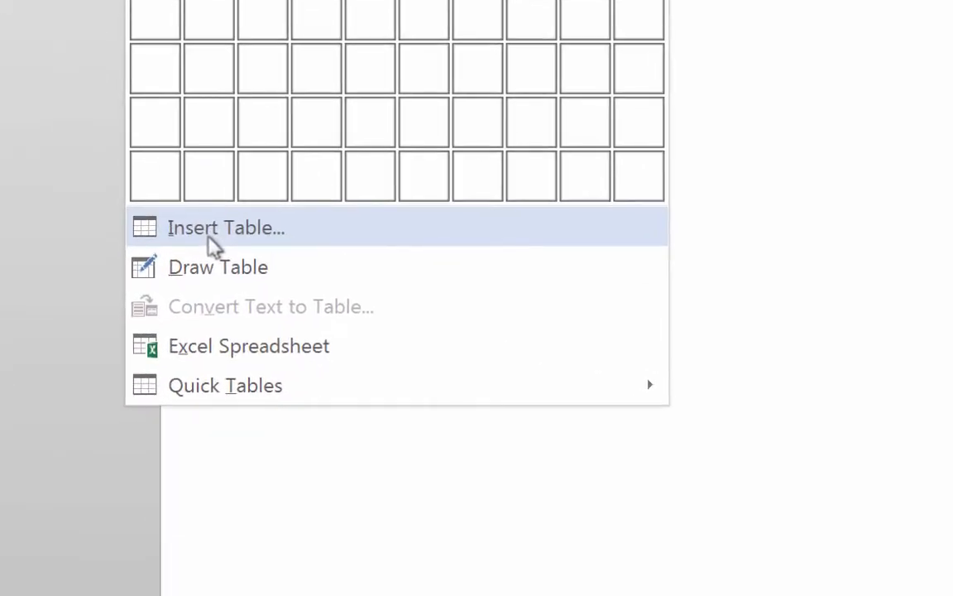
{"action": "left_click", "coordinate": [208, 237]}
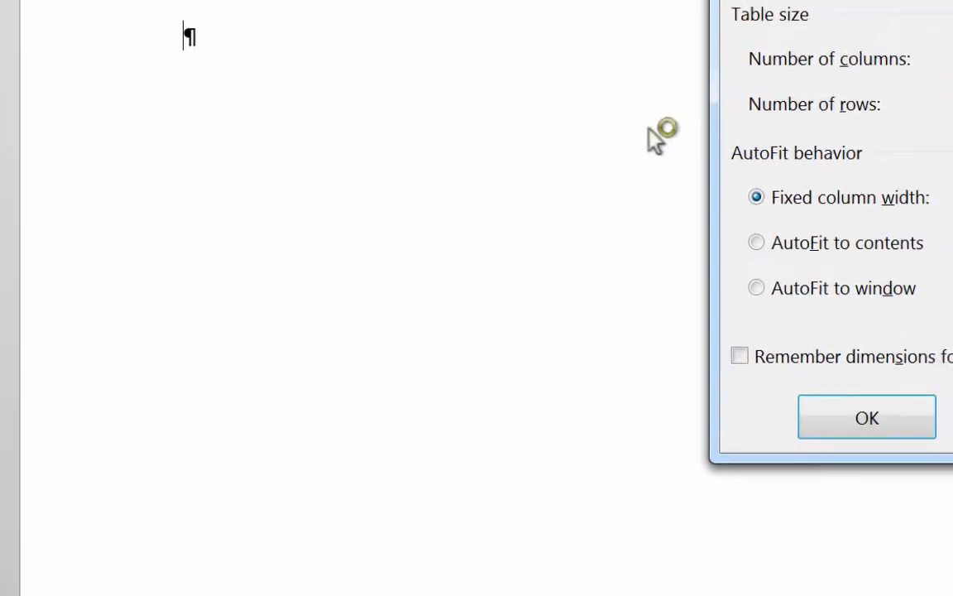
{"action": "type", "text": "7"}
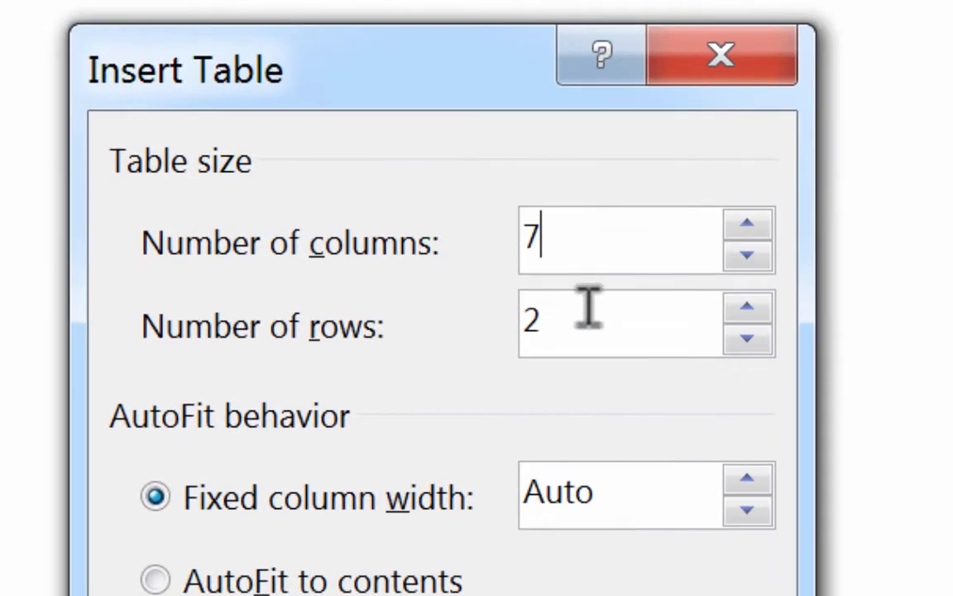
{"action": "key", "text": "Tab"}
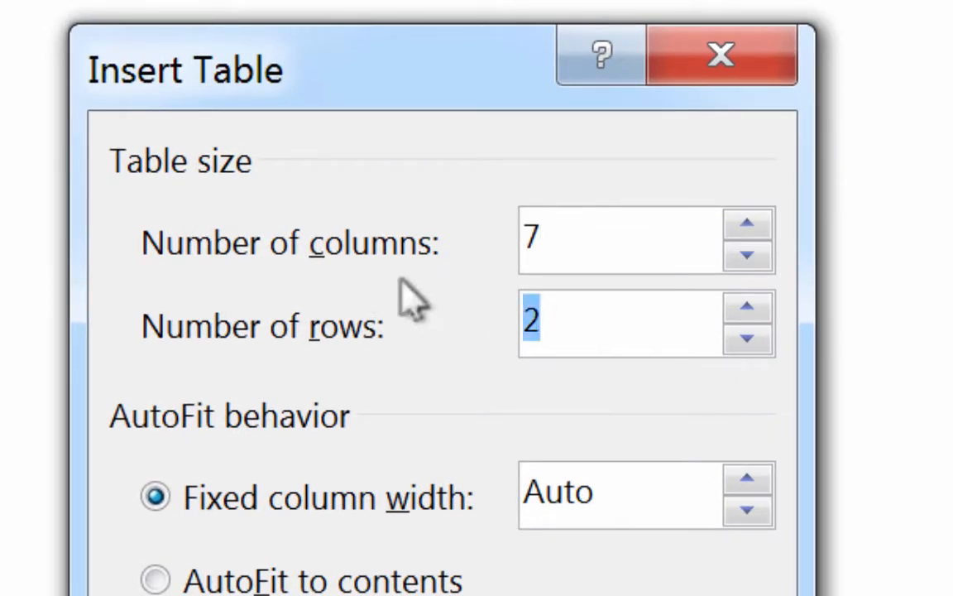
{"action": "type", "text": "8"}
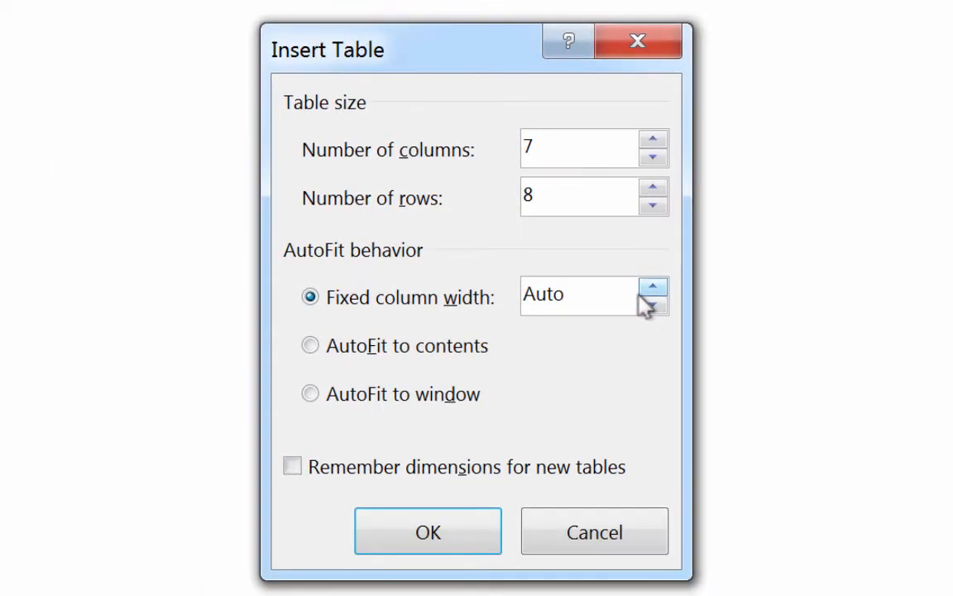
{"action": "left_click", "coordinate": [440, 533]}
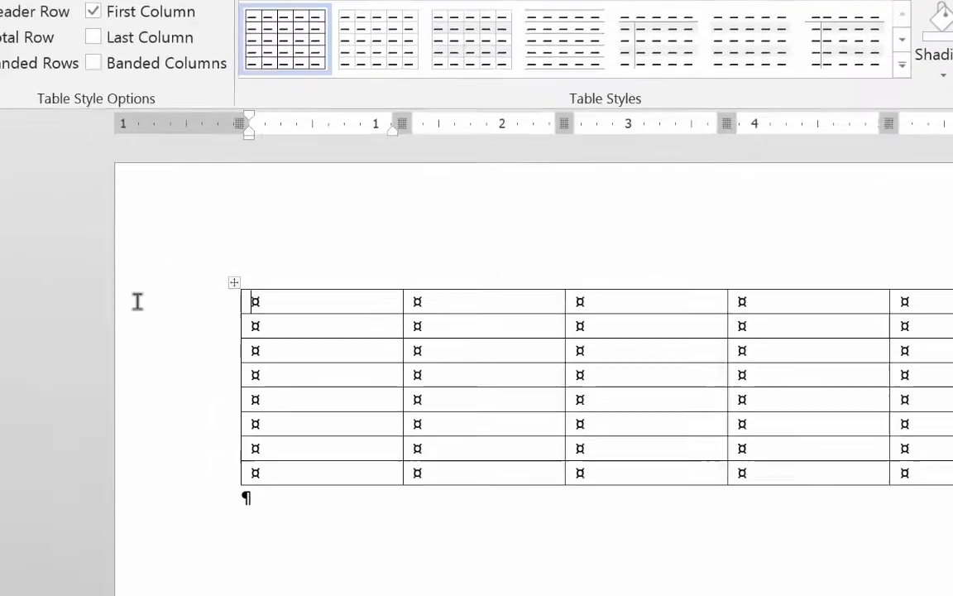
Set the height of the table's first two rows to 0.25"
{"action": "left_click", "coordinate": [191, 311]}
{"action": "mouse_move", "coordinate": [193, 331]}
{"action": "left_mouse_down"}
{"action": "mouse_move", "coordinate": [194, 351]}
{"action": "mouse_move", "coordinate": [202, 336]}
{"action": "left_mouse_up"}
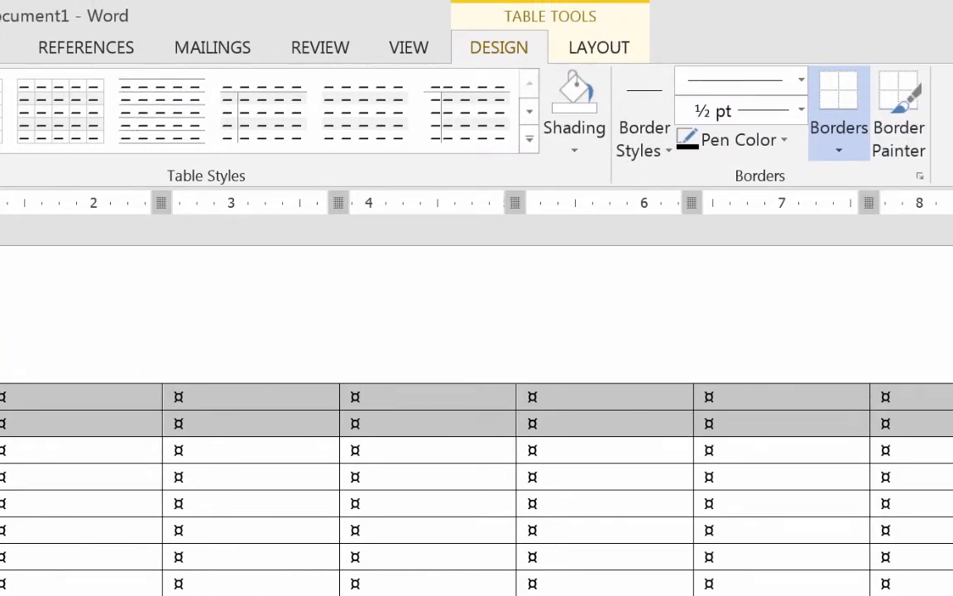
{"action": "left_click", "coordinate": [613, 50]}
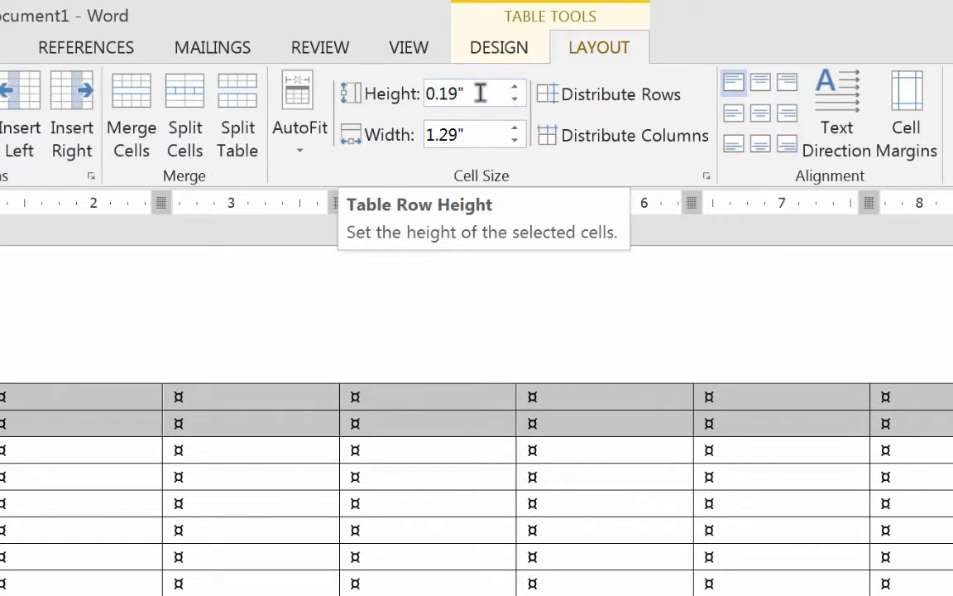
{"action": "mouse_move", "coordinate": [481, 92]}
{"action": "left_mouse_down"}
{"action": "mouse_move", "coordinate": [387, 76]}
{"action": "mouse_move", "coordinate": [490, 91]}
{"action": "left_mouse_up"}
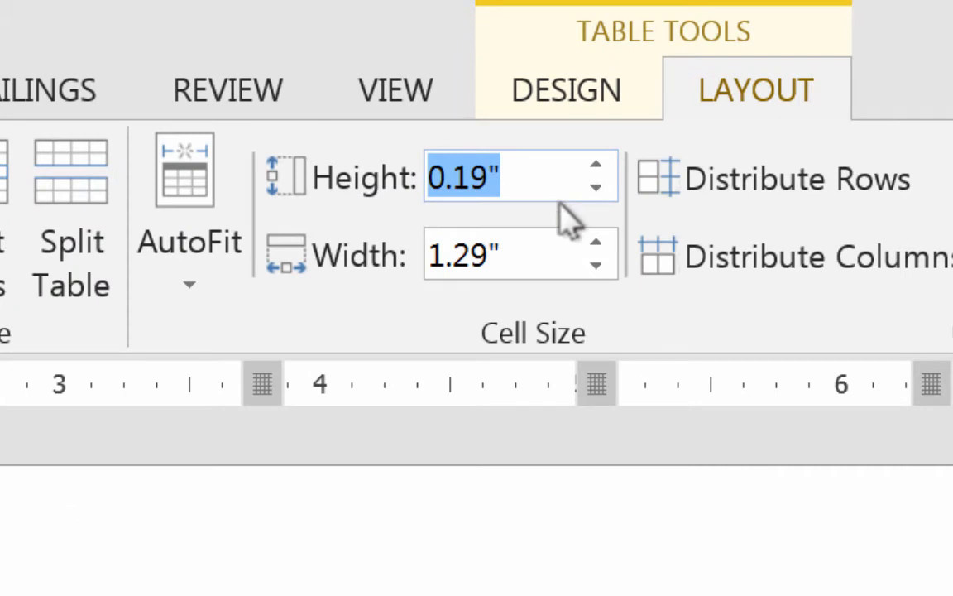
{"action": "type", "text": ".25"}
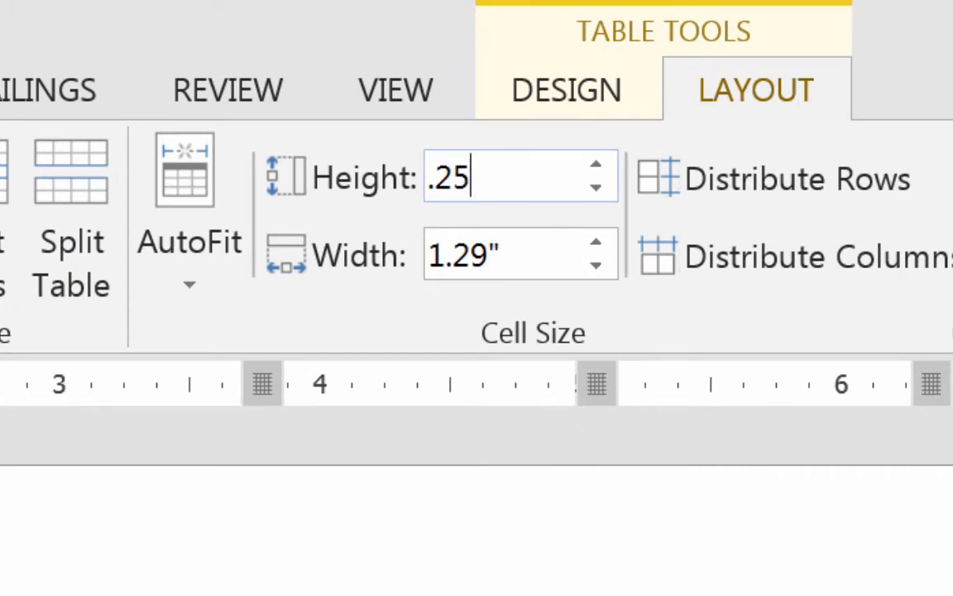
{"action": "key", "text": "Return"}
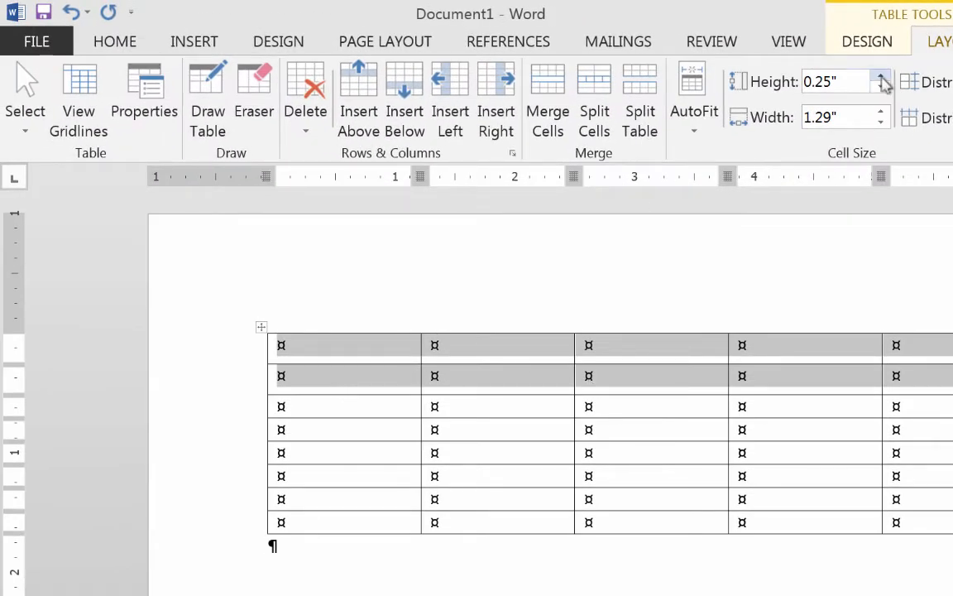
Try stepping the height of the first two rows up to 0.6" and back down to 0.2"
{"action": "left_click", "coordinate": [881, 77]}
{"action": "left_click", "coordinate": [881, 77]}
{"action": "left_click", "coordinate": [881, 77]}
{"action": "left_click", "coordinate": [881, 77]}
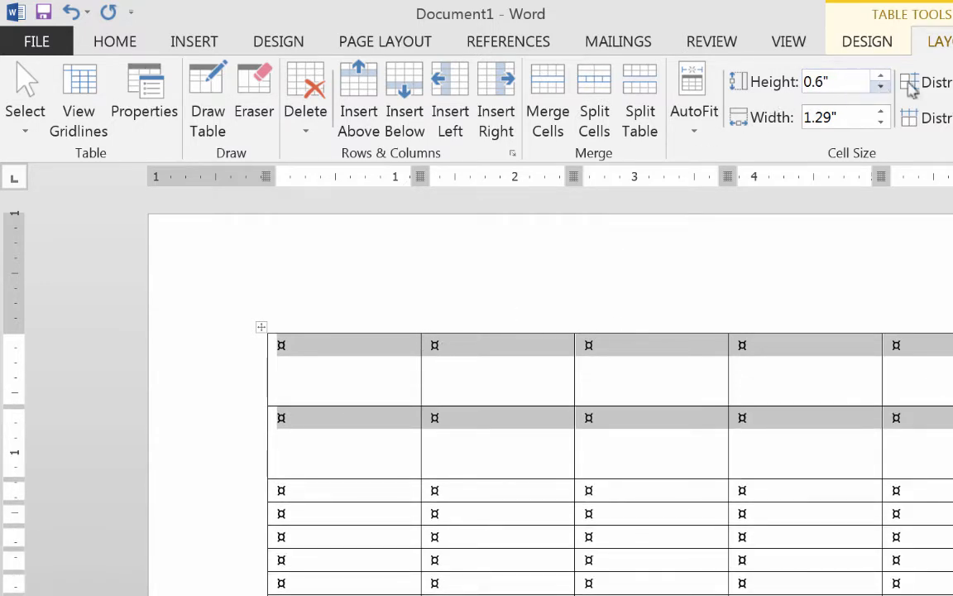
{"action": "left_click", "coordinate": [882, 86]}
{"action": "left_click", "coordinate": [882, 87]}
{"action": "left_click", "coordinate": [882, 87]}
{"action": "left_click", "coordinate": [882, 87]}
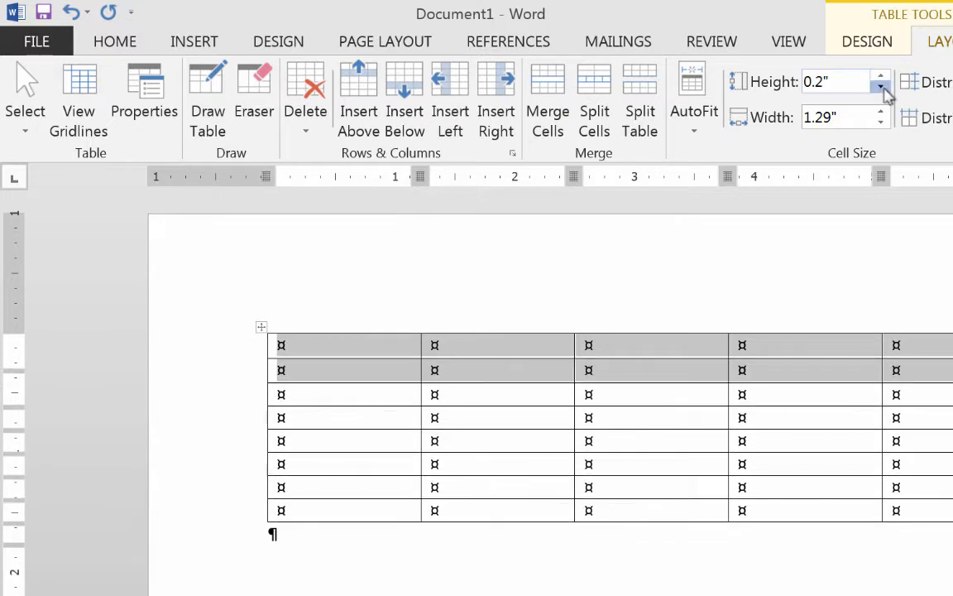
Set the height of the first two rows to 0.25" and center their cell contents horizontally and vertically
{"action": "left_click_drag", "start_coordinate": [800, 83], "coordinate": [818, 82]}
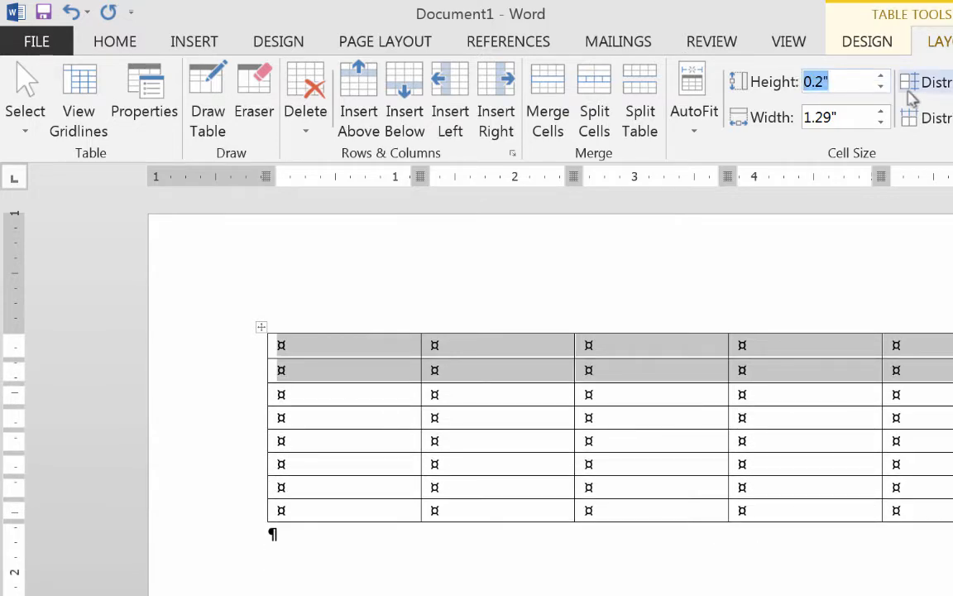
{"action": "type", "text": "0.25"}
{"action": "key", "text": "Return"}
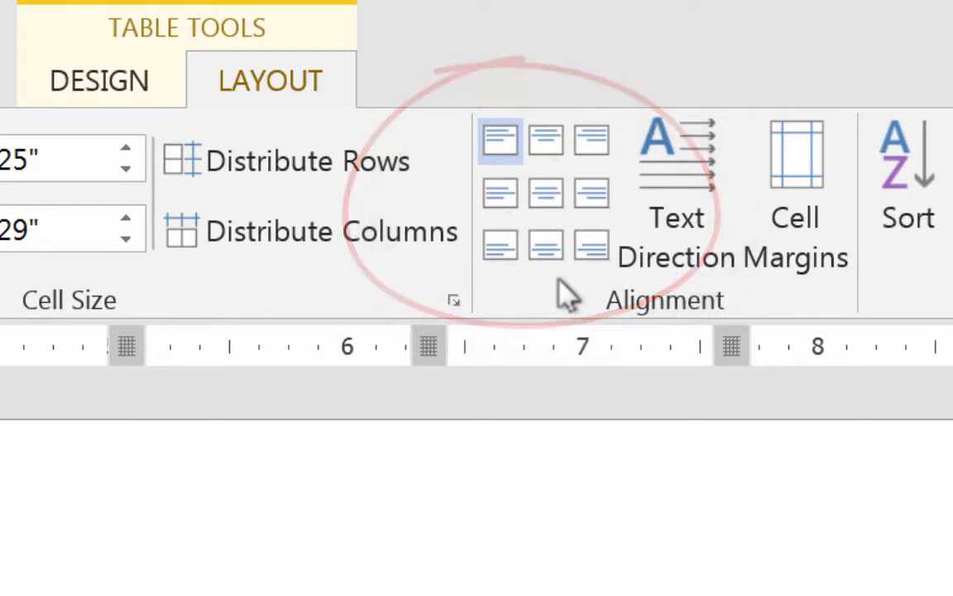
{"action": "left_click", "coordinate": [545, 191]}
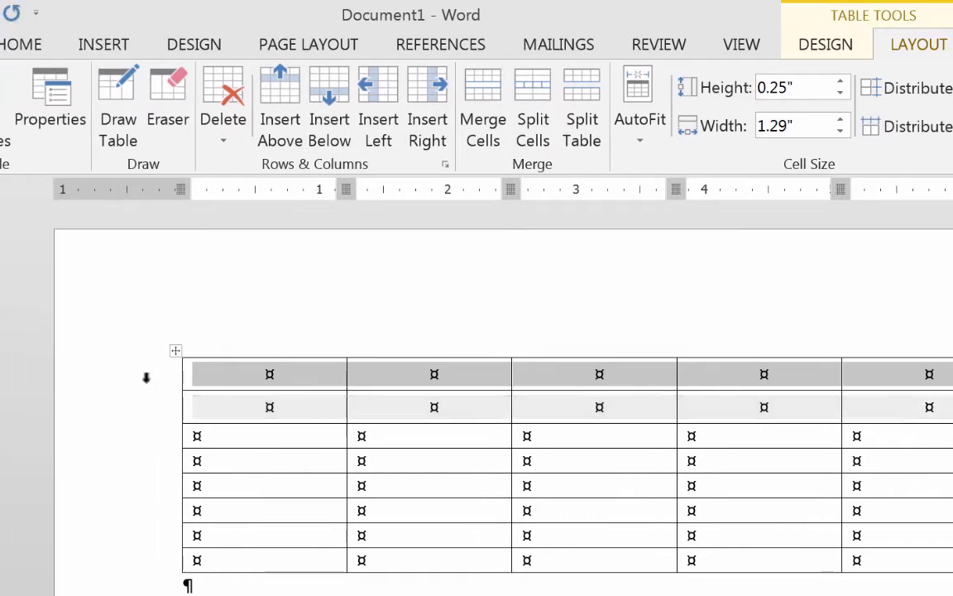
Merge the seven cells of the table's first row into one and enter "October 2016" in it
{"action": "left_click", "coordinate": [146, 377]}
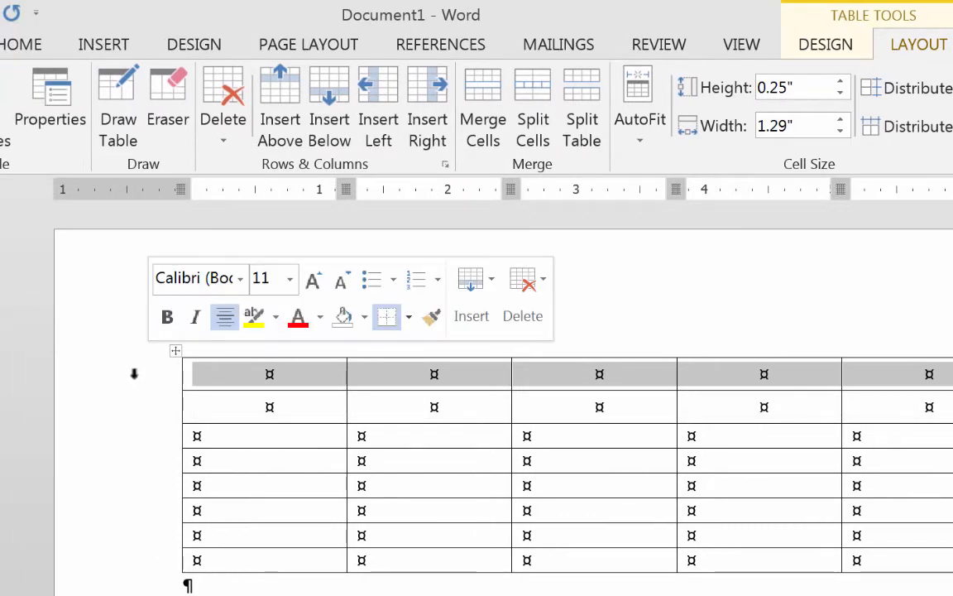
{"action": "left_click", "coordinate": [489, 89]}
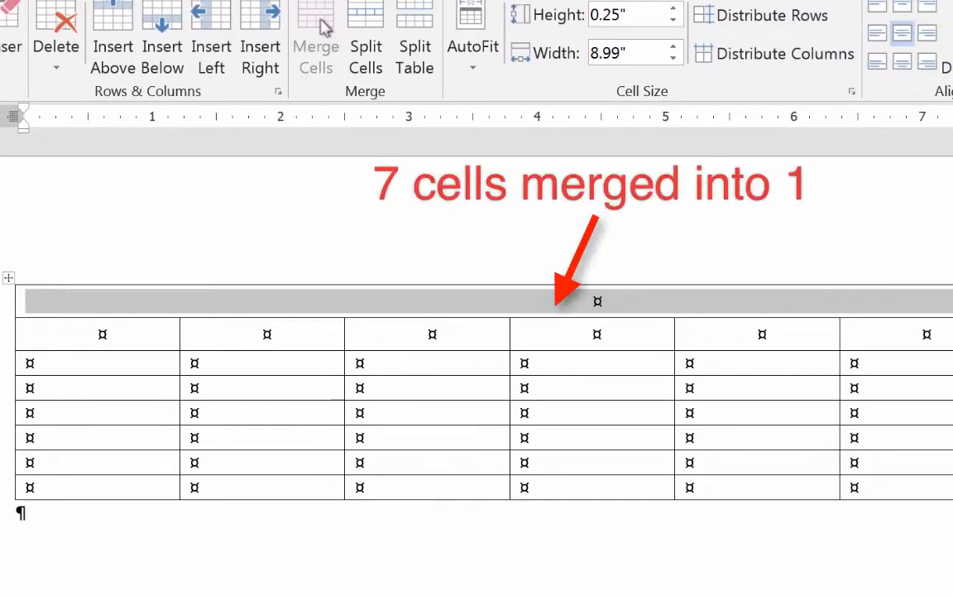
{"action": "left_click", "coordinate": [593, 303]}
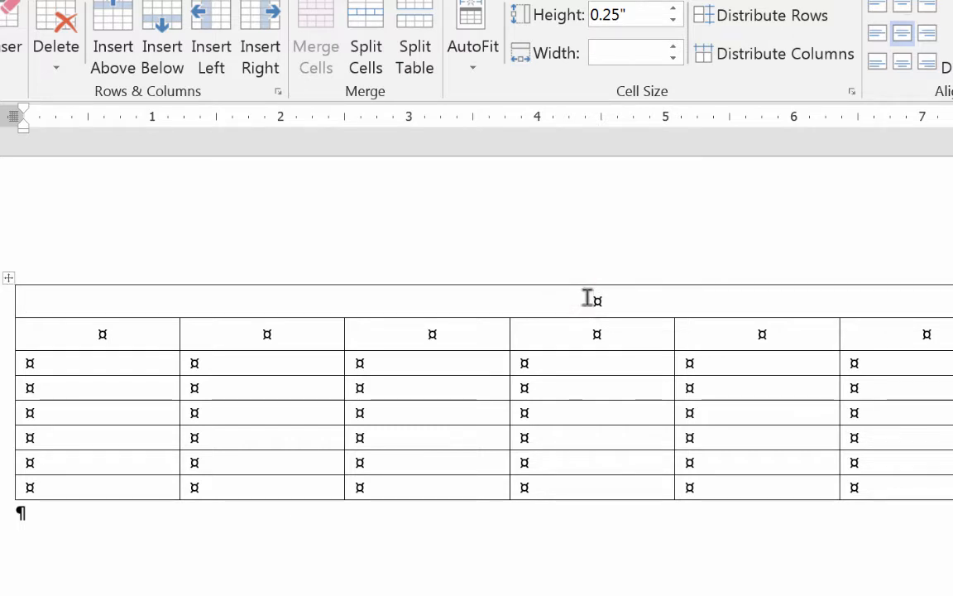
{"action": "type", "text": "October "}
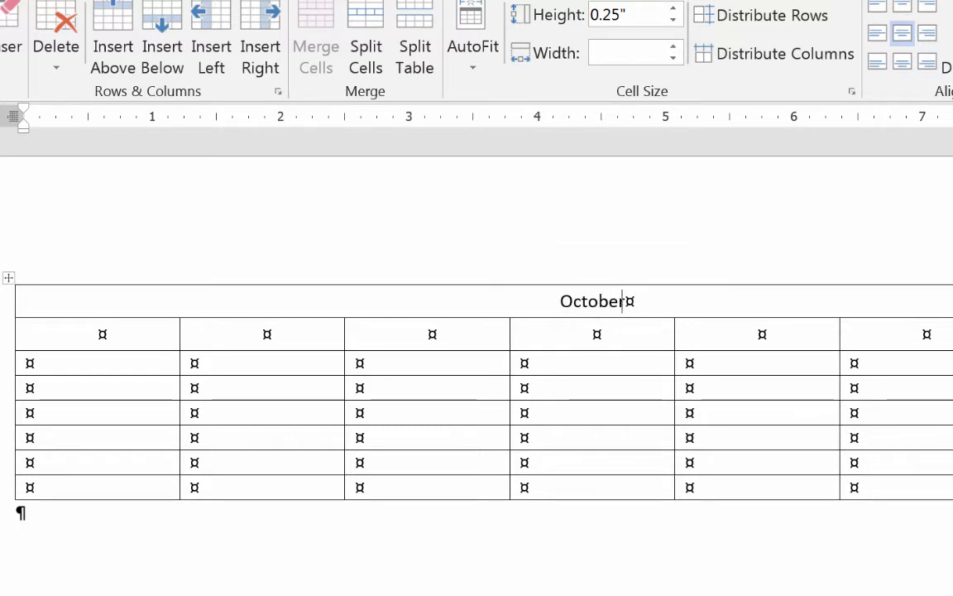
{"action": "type", "text": "2016"}
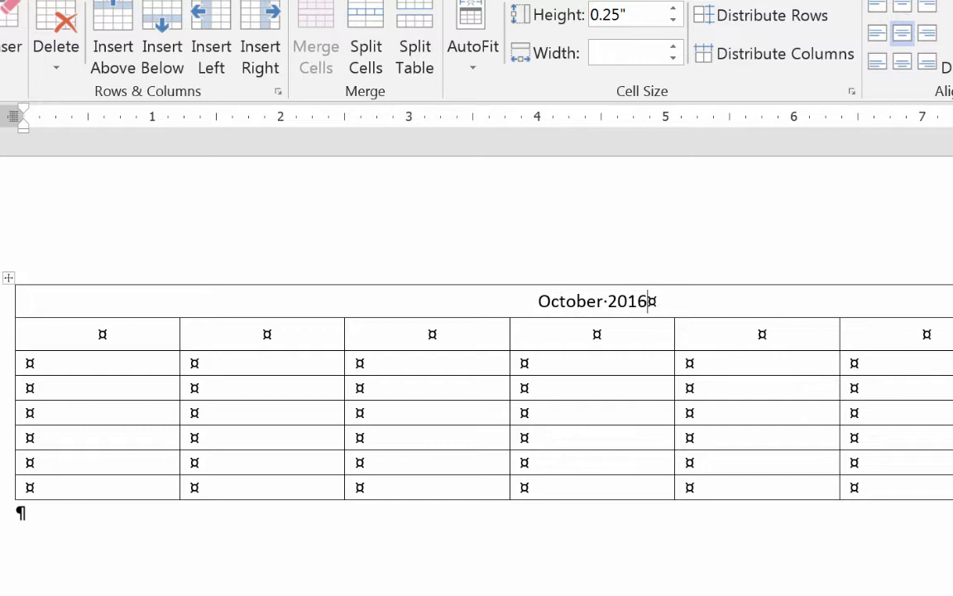
Format the "October 2016" heading row in Arial Black at 18 pt
{"action": "left_click", "coordinate": [7, 305]}
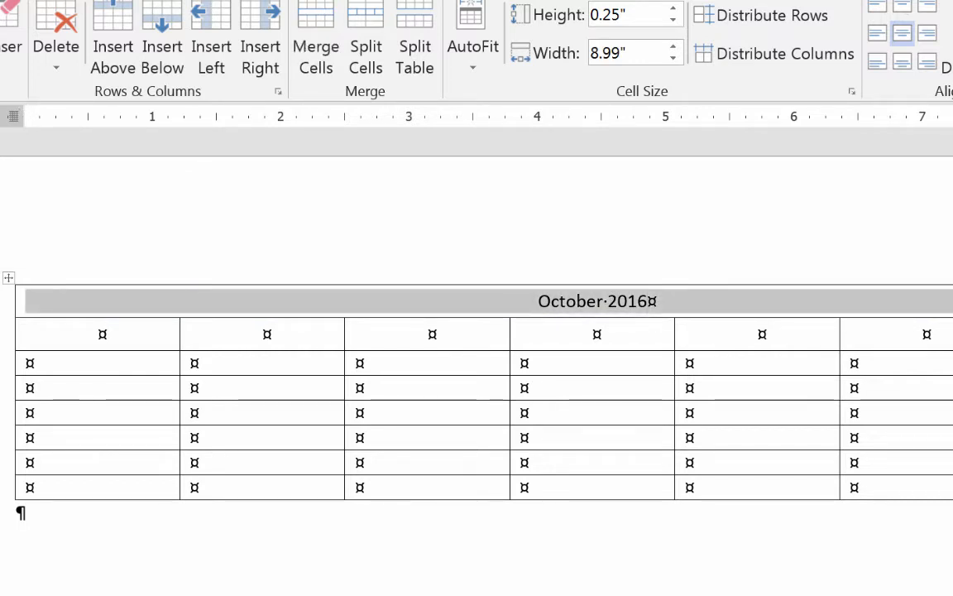
{"action": "right_click", "coordinate": [613, 306]}
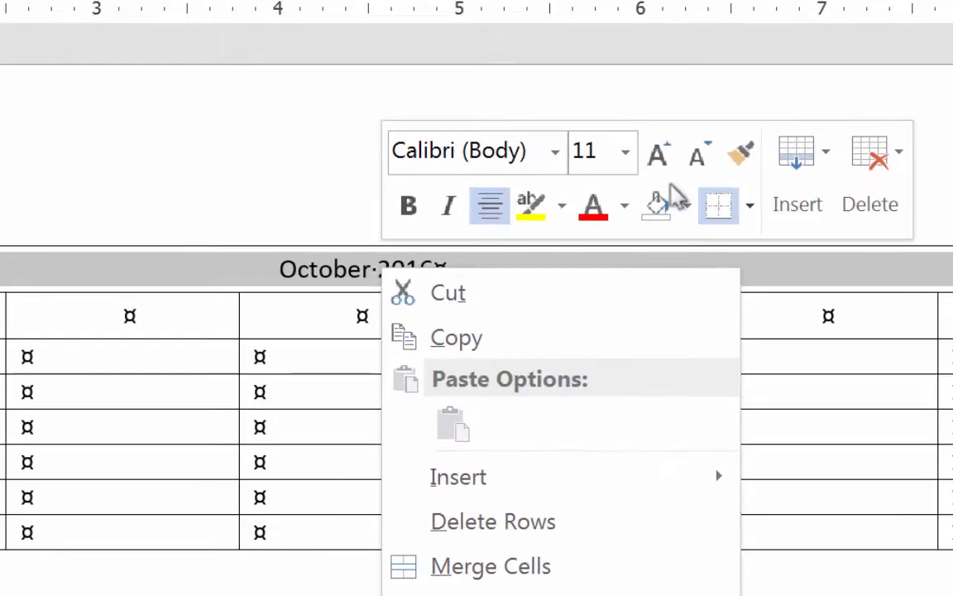
{"action": "left_click", "coordinate": [558, 152]}
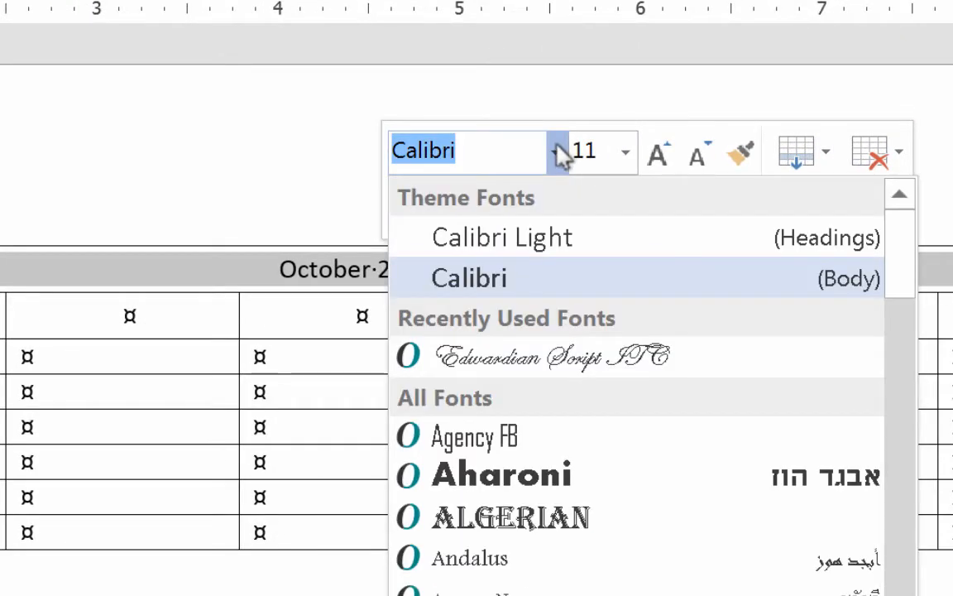
{"action": "scroll", "coordinate": [637, 380], "scroll_direction": "down", "scroll_amount": 3}
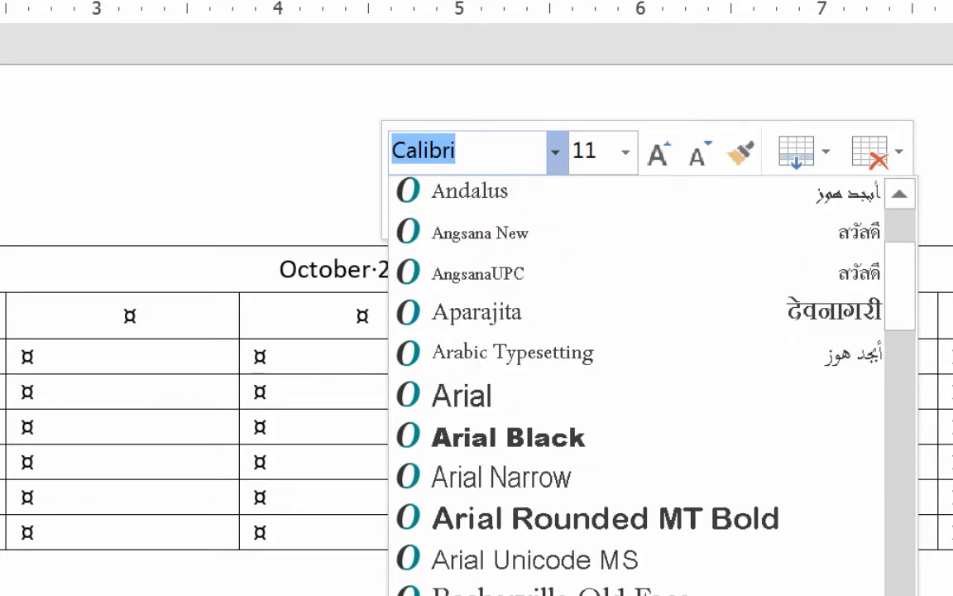
{"action": "left_click", "coordinate": [570, 438]}
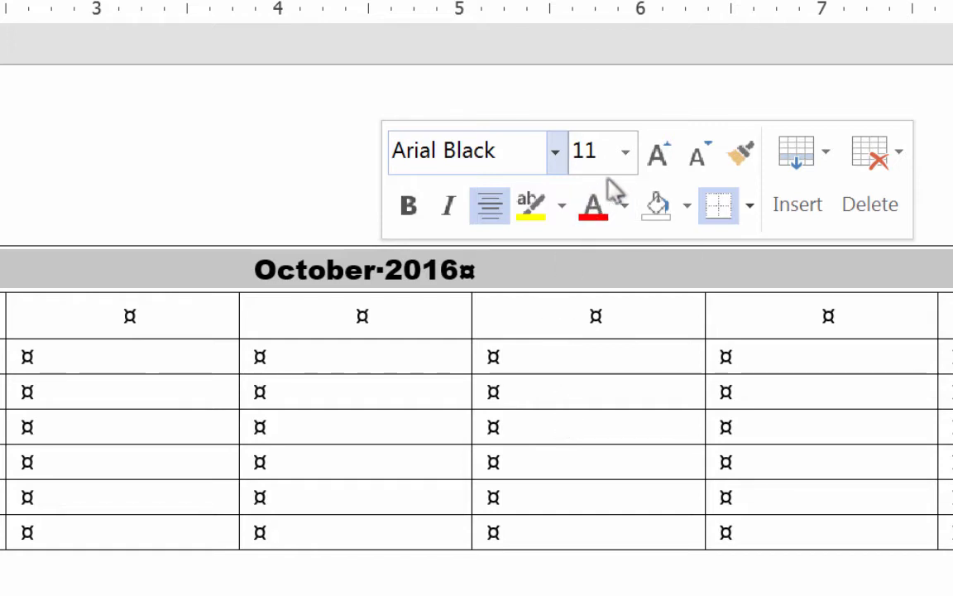
{"action": "left_click", "coordinate": [626, 152]}
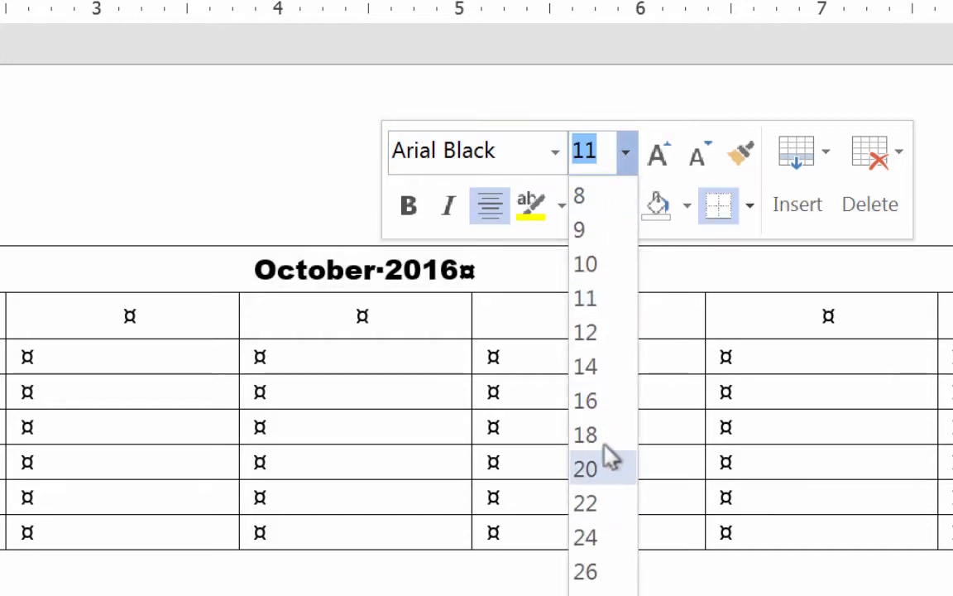
{"action": "left_click", "coordinate": [586, 435]}
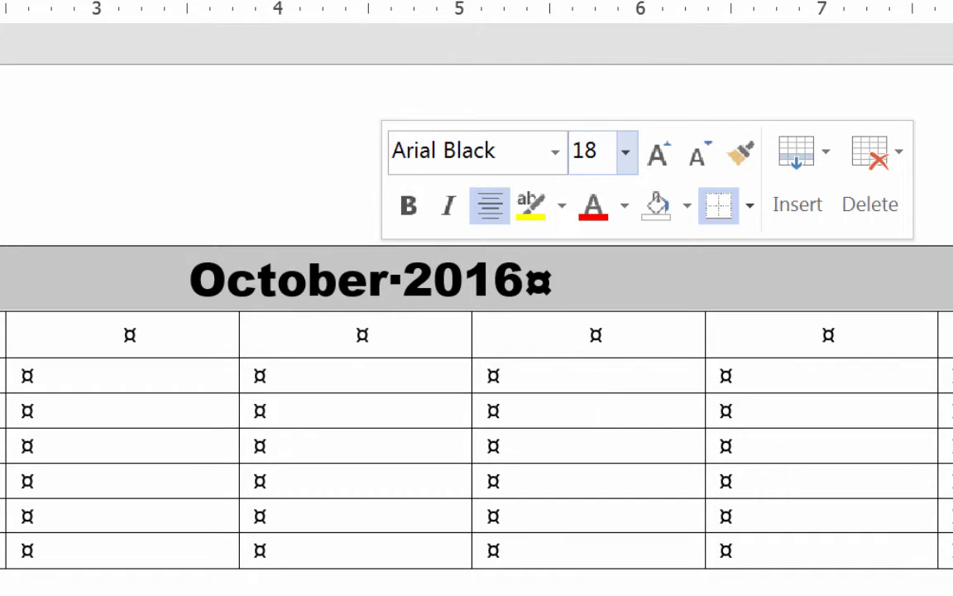
Set the height of table rows 3 through 8 to 0.8"
{"action": "left_click_drag", "start_coordinate": [71, 344], "coordinate": [76, 462]}
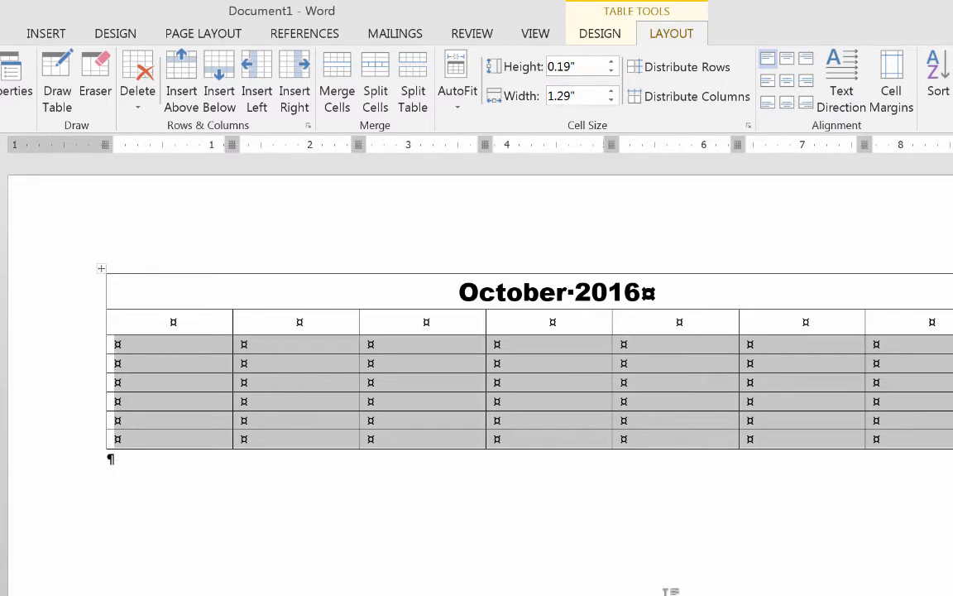
{"action": "left_click", "coordinate": [612, 63]}
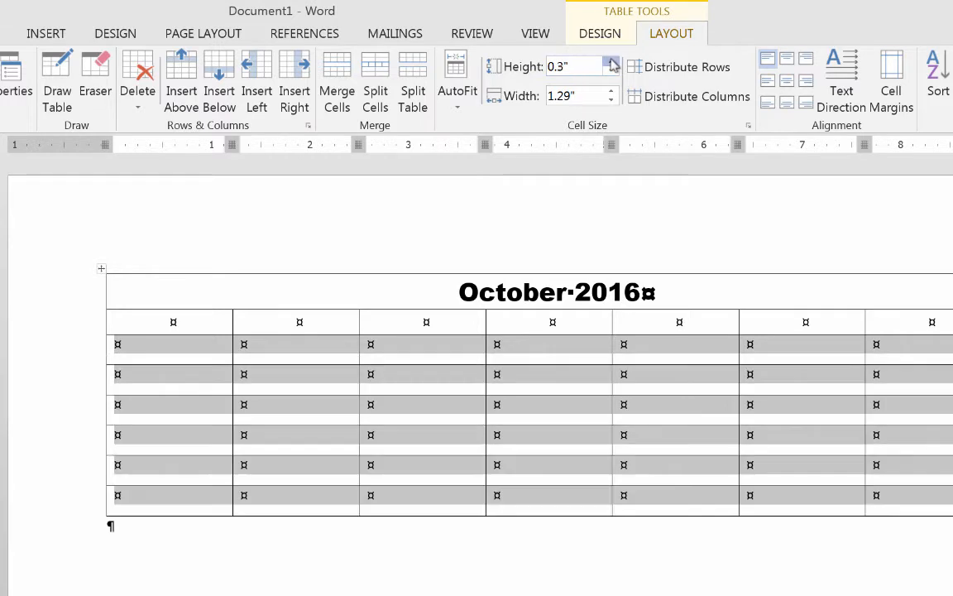
{"action": "left_click", "coordinate": [612, 62]}
{"action": "left_click", "coordinate": [612, 63]}
{"action": "left_click", "coordinate": [612, 63]}
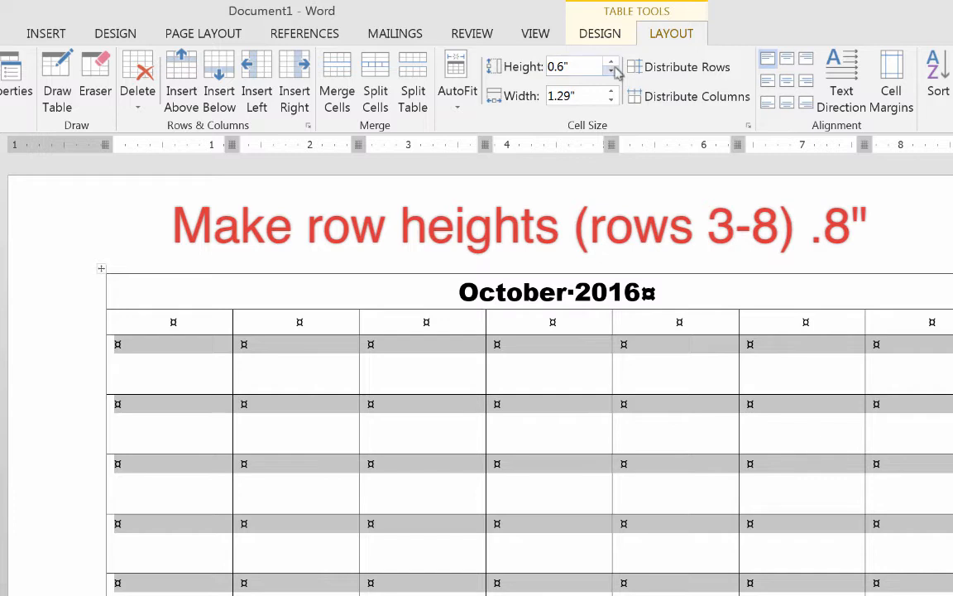
{"action": "left_click", "coordinate": [612, 63]}
{"action": "left_click", "coordinate": [612, 63]}
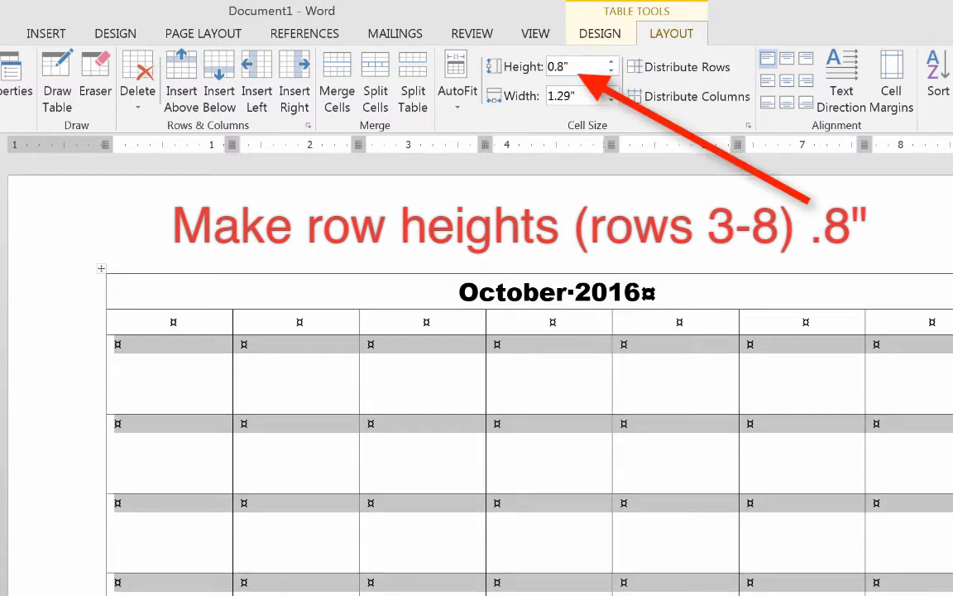
{"action": "scroll", "coordinate": [476, 372], "scroll_direction": "down", "scroll_amount": 5}
{"action": "scroll", "coordinate": [476, 372], "scroll_direction": "up", "scroll_amount": 5}
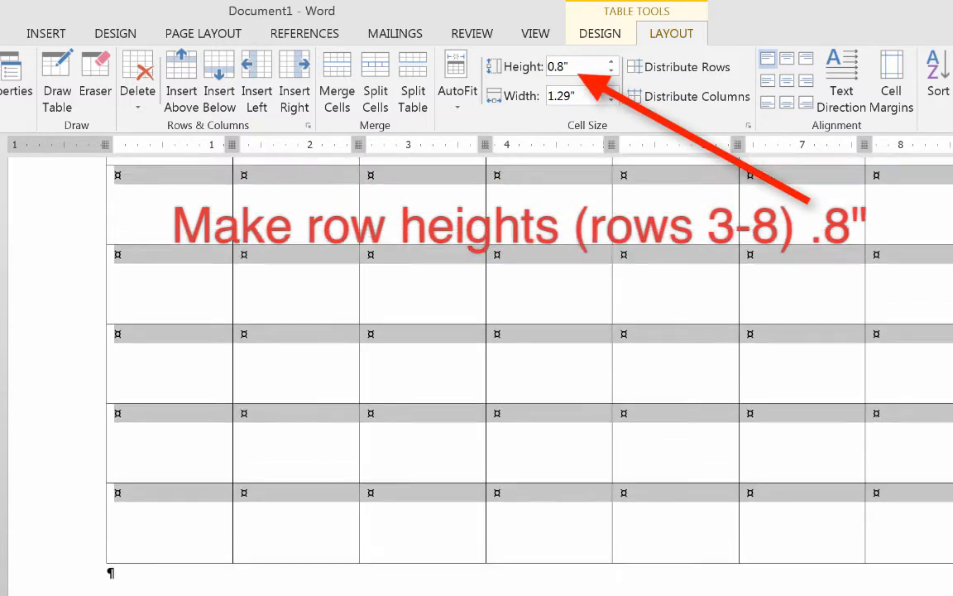
{"action": "scroll", "coordinate": [477, 372], "scroll_direction": "down", "scroll_amount": 5}
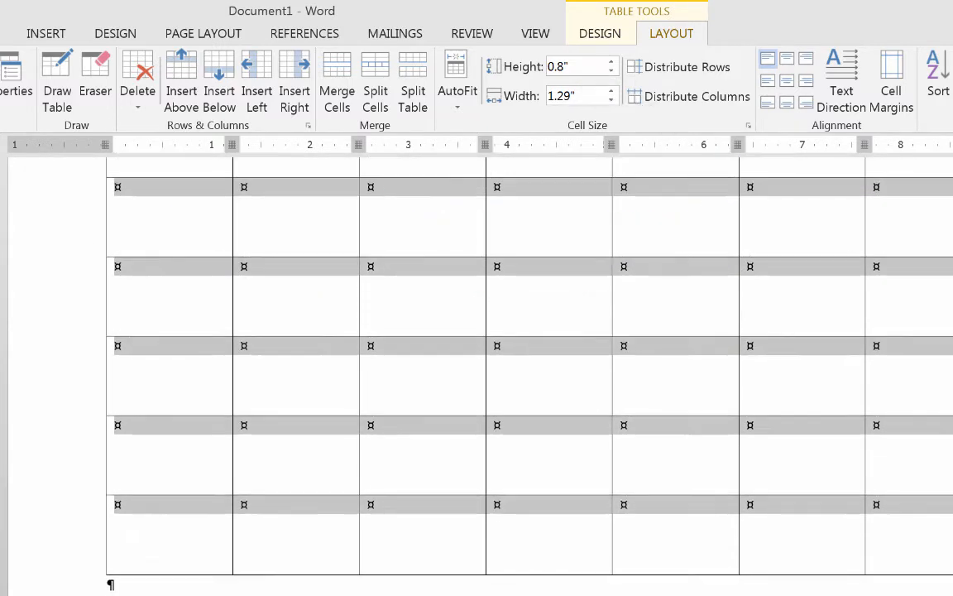
{"action": "scroll", "coordinate": [476, 372], "scroll_direction": "up", "scroll_amount": 5}
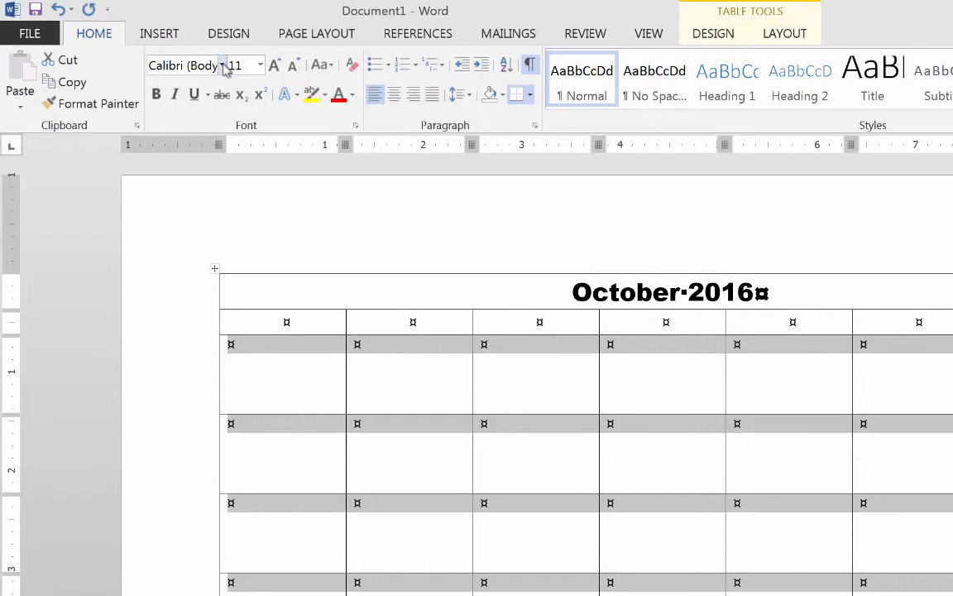
Format the six date rows below the weekday row in Arial Black at 12 pt
{"action": "left_click", "coordinate": [223, 66]}
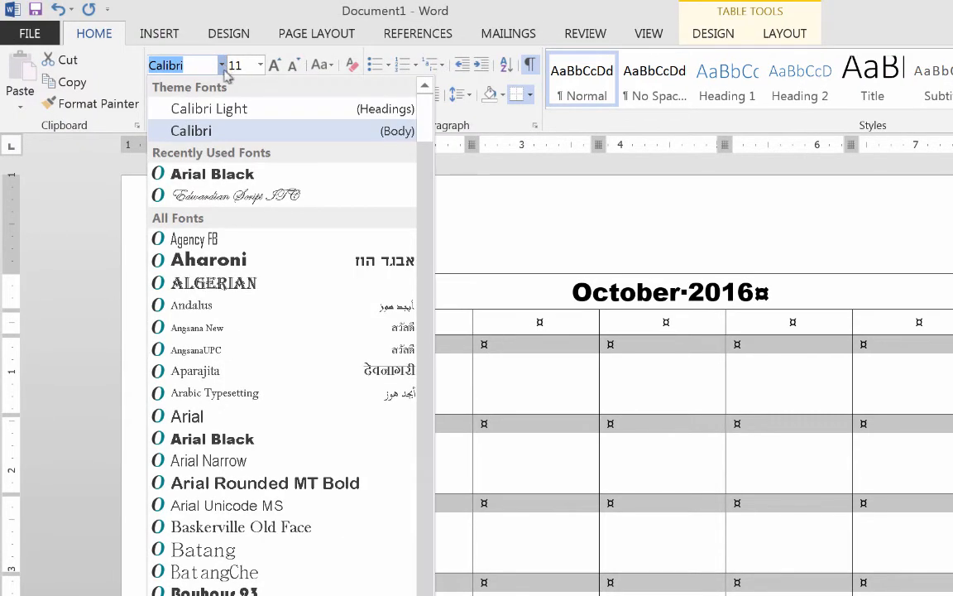
{"action": "left_click", "coordinate": [249, 175]}
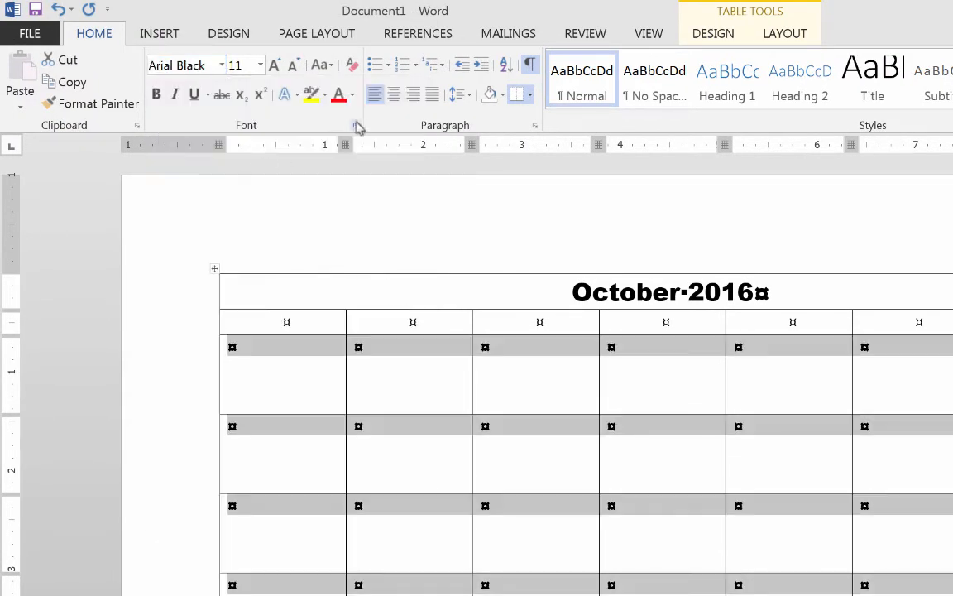
{"action": "left_click", "coordinate": [260, 66]}
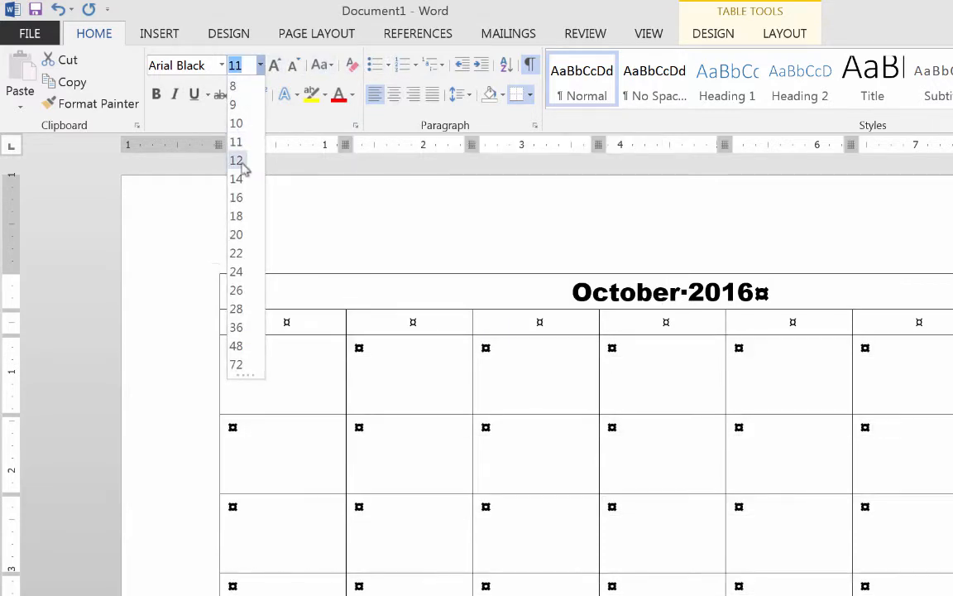
{"action": "left_click", "coordinate": [242, 160]}
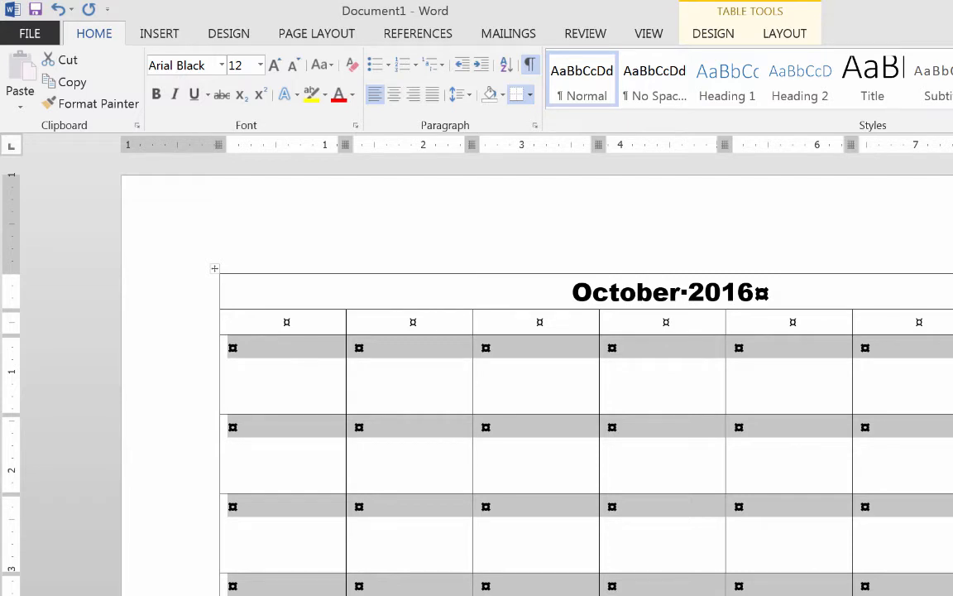
Format the table's second row in Arial Black at 12 pt
{"action": "left_click", "coordinate": [279, 318]}
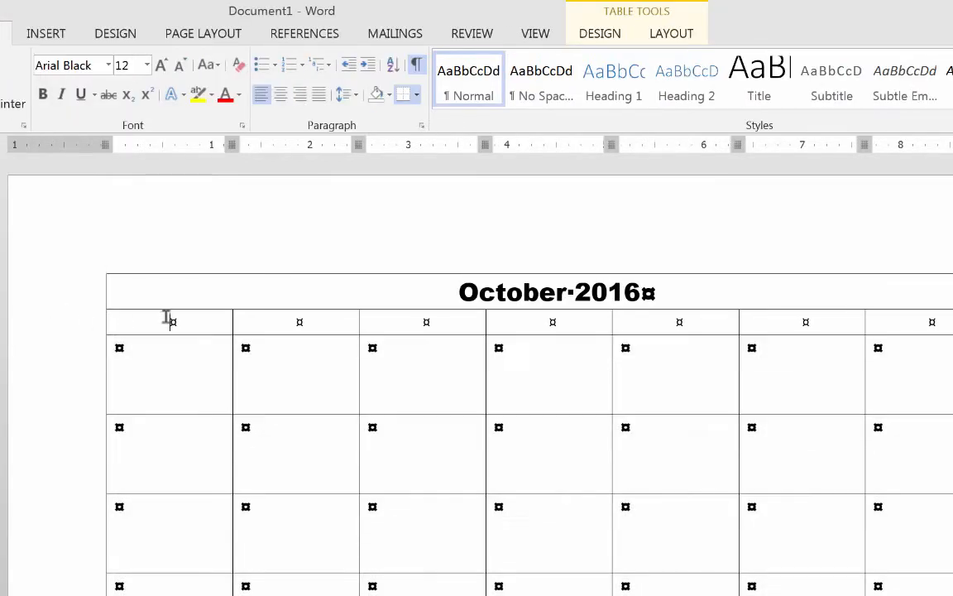
{"action": "left_click", "coordinate": [47, 324]}
{"action": "left_click", "coordinate": [134, 66]}
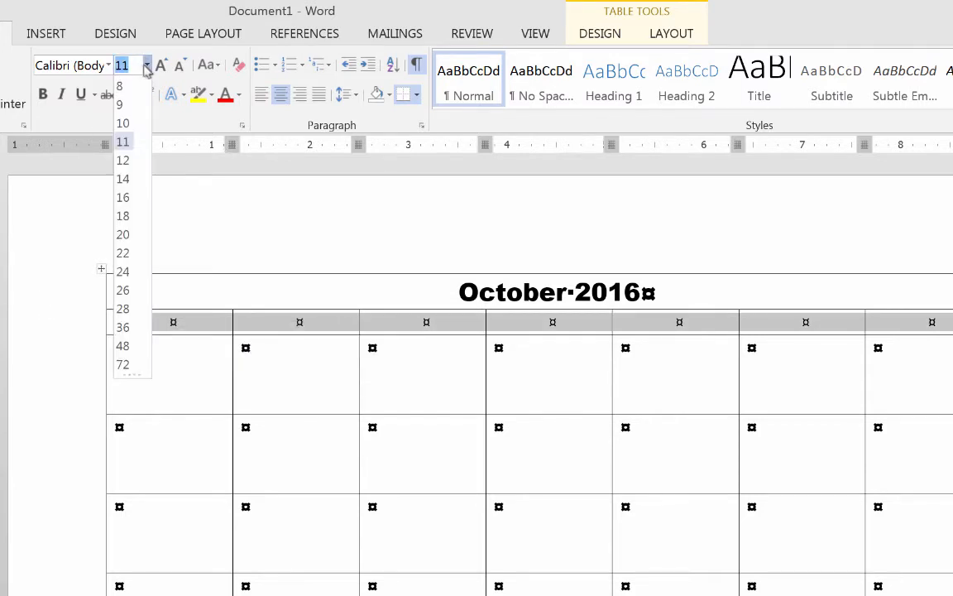
{"action": "left_click", "coordinate": [126, 160]}
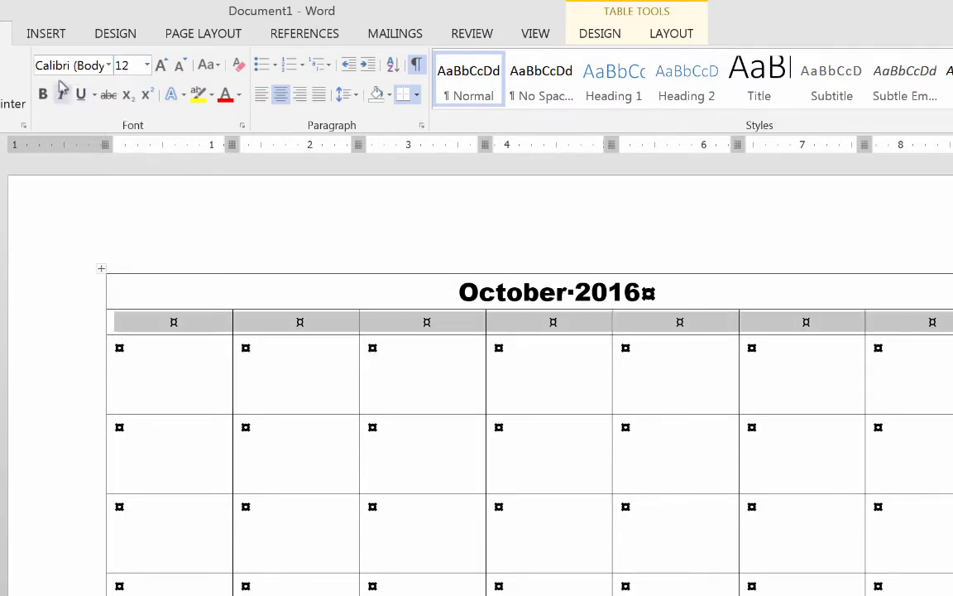
{"action": "left_click", "coordinate": [107, 64]}
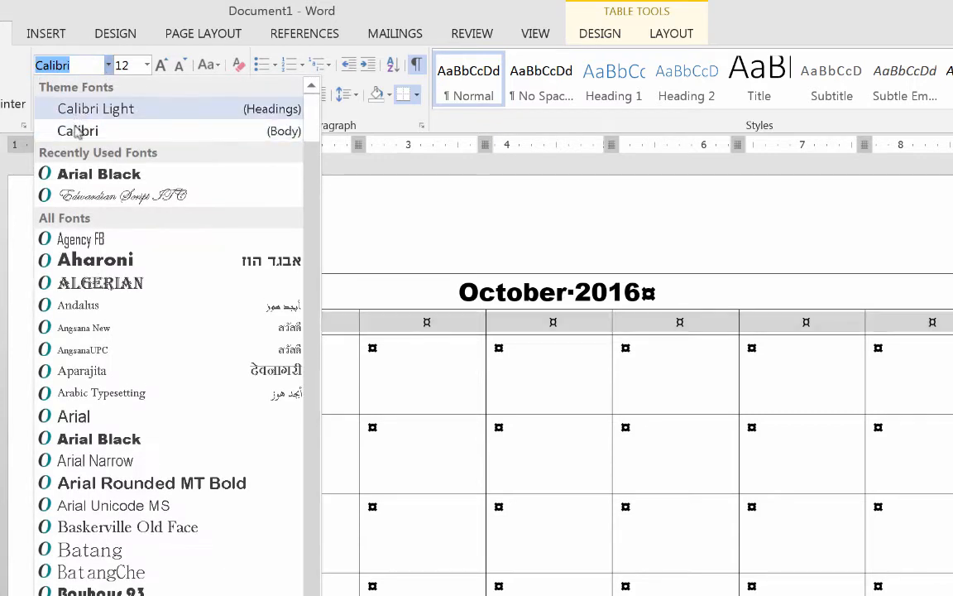
{"action": "left_click", "coordinate": [87, 171]}
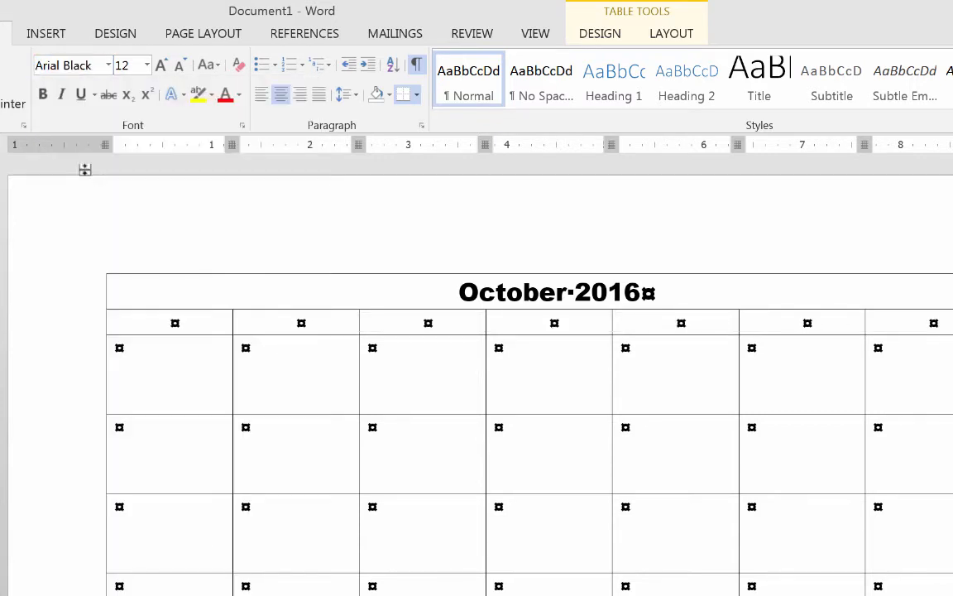
Enter the weekday names Sunday through Saturday across the second row and hide the formatting marks
{"action": "left_click", "coordinate": [177, 323]}
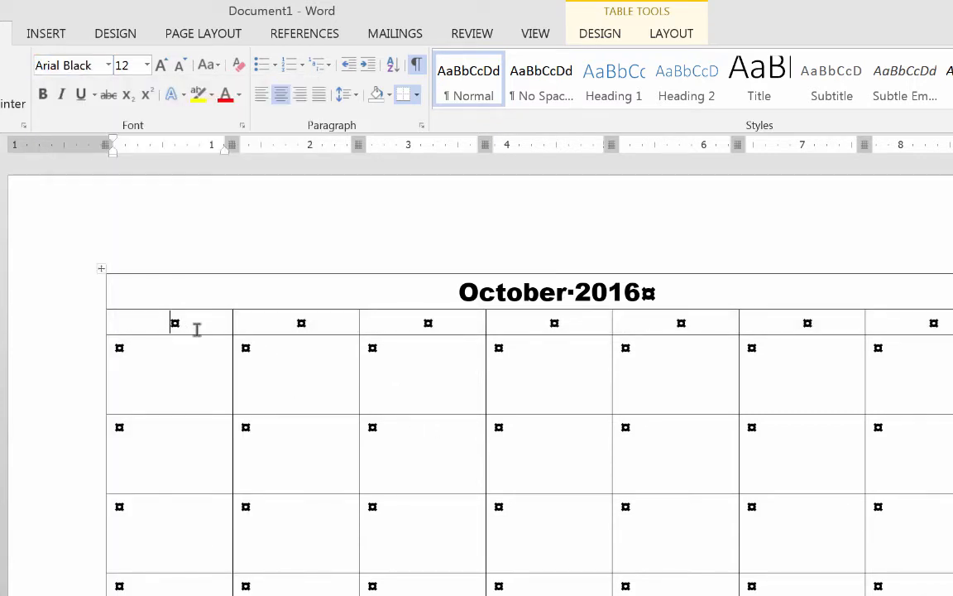
{"action": "type", "text": "Sunday"}
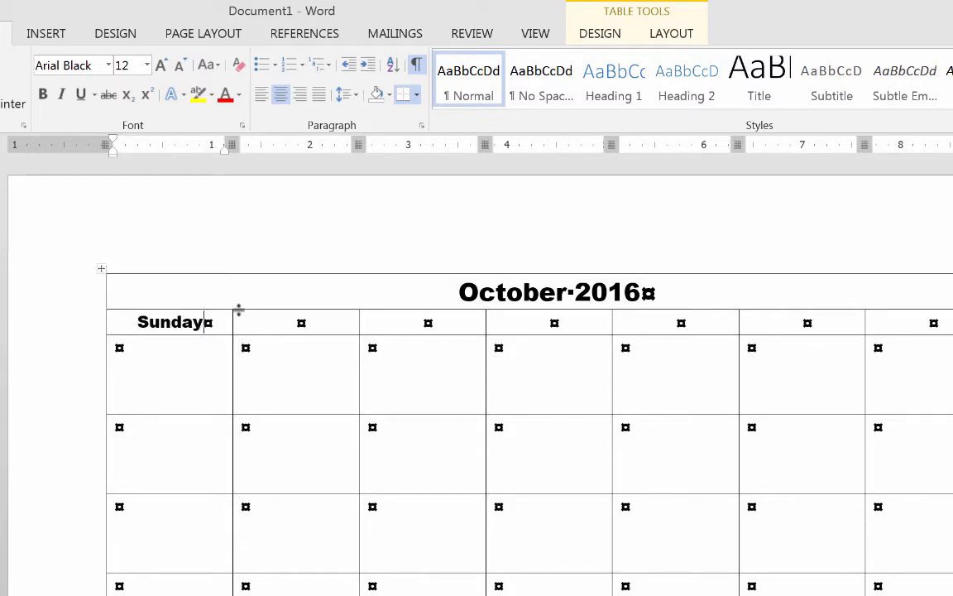
{"action": "key", "text": "Tab"}
{"action": "type", "text": "Monday"}
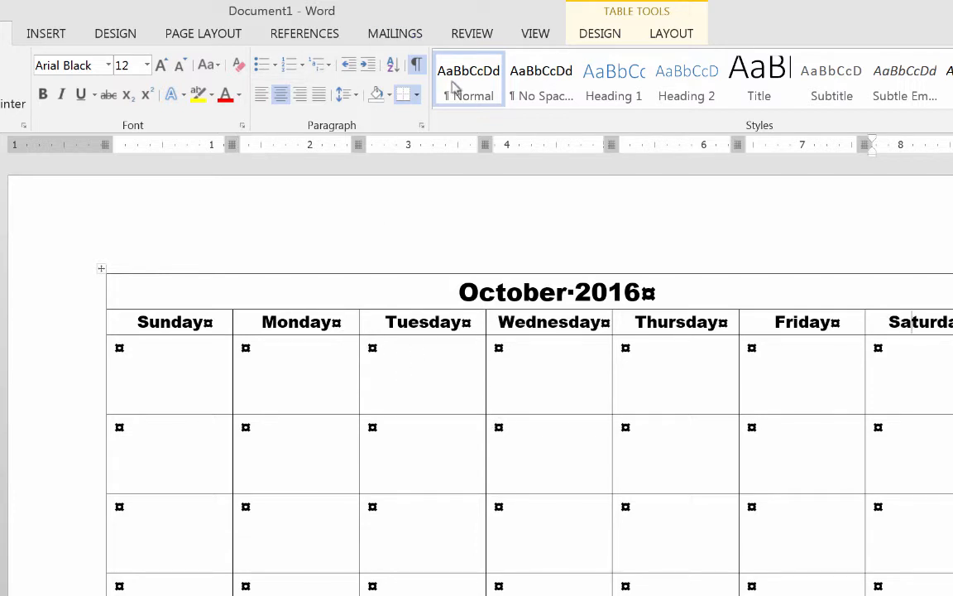
{"action": "left_click", "coordinate": [418, 66]}
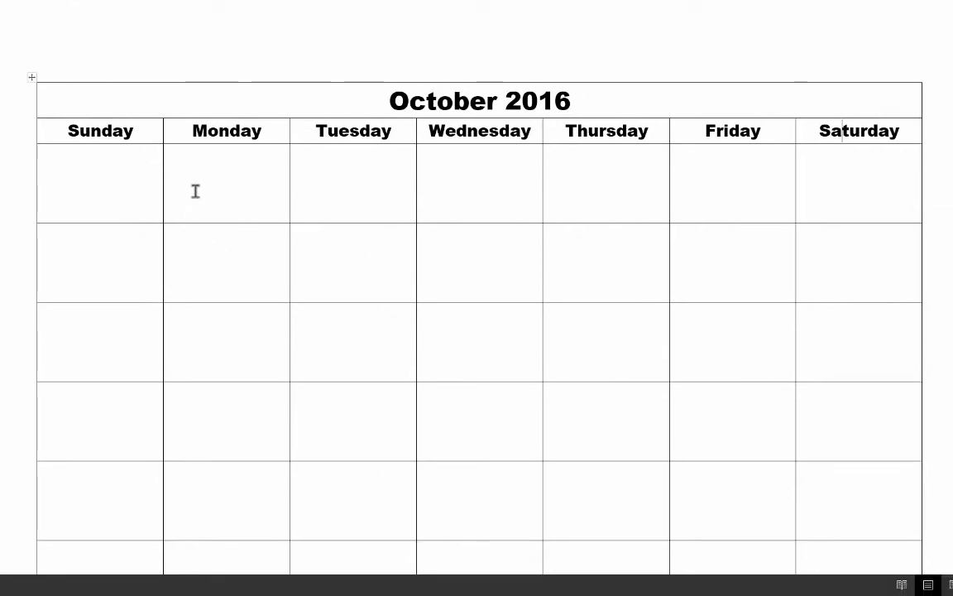
Enter the dates 1 through 31 in consecutive calendar cells, starting with 1 in the first date row under Saturday
{"action": "left_click", "coordinate": [907, 157]}
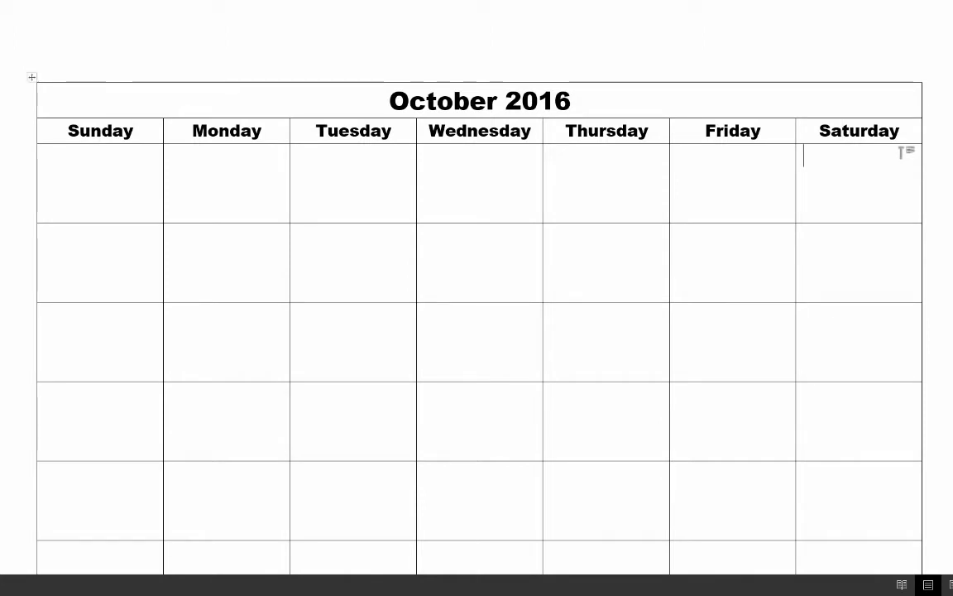
{"action": "type", "text": "1"}
{"action": "type", "text": "2"}
{"action": "key", "text": "Tab"}
{"action": "type", "text": "3"}
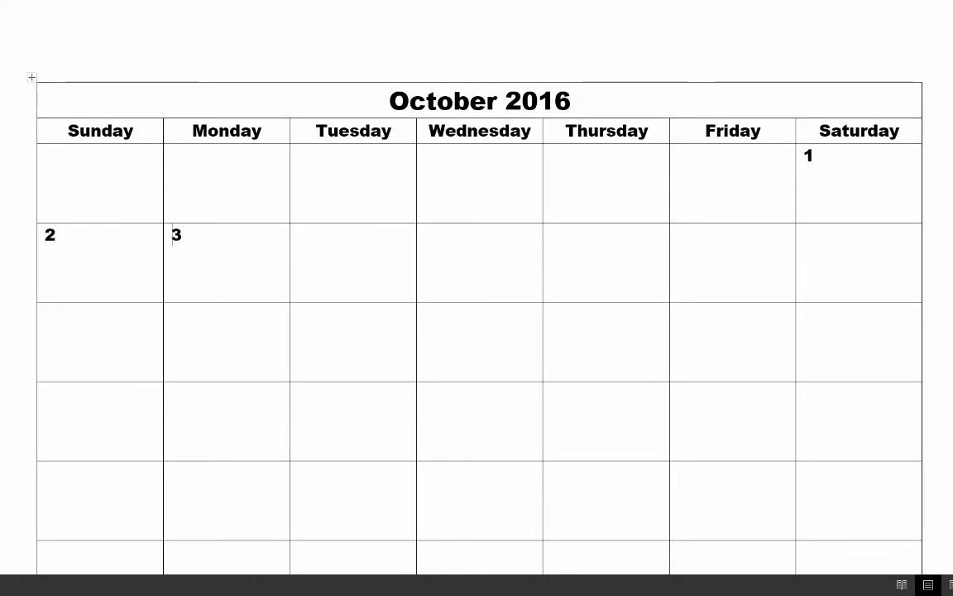
{"action": "key", "text": "Tab"}
{"action": "type", "text": "4"}
{"action": "type", "text": "5"}
{"action": "key", "text": "Tab"}
{"action": "type", "text": "6"}
{"action": "key", "text": "Tab"}
{"action": "type", "text": "7"}
{"action": "key", "text": "Tab"}
{"action": "type", "text": "8"}
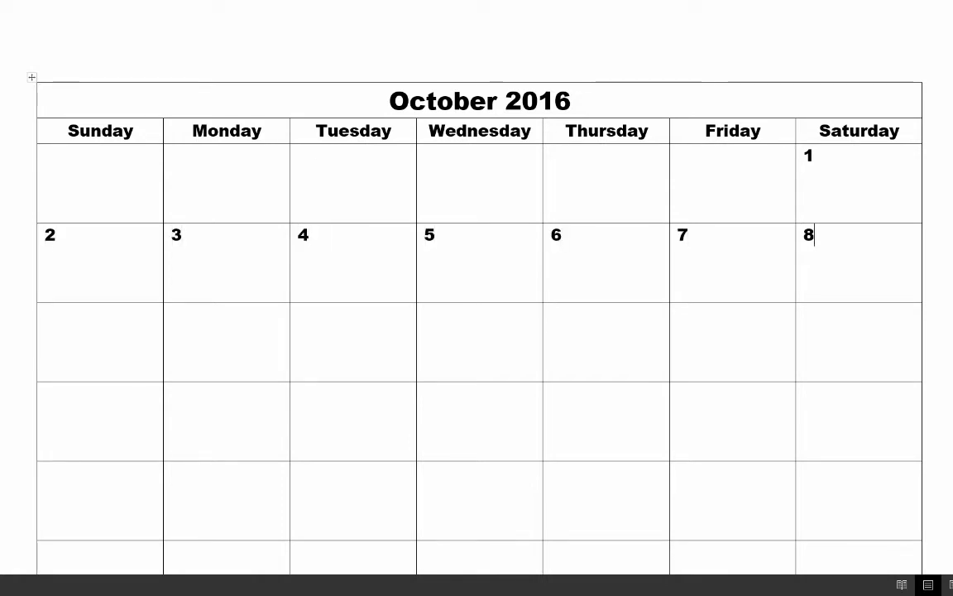
{"action": "type", "text": "9"}
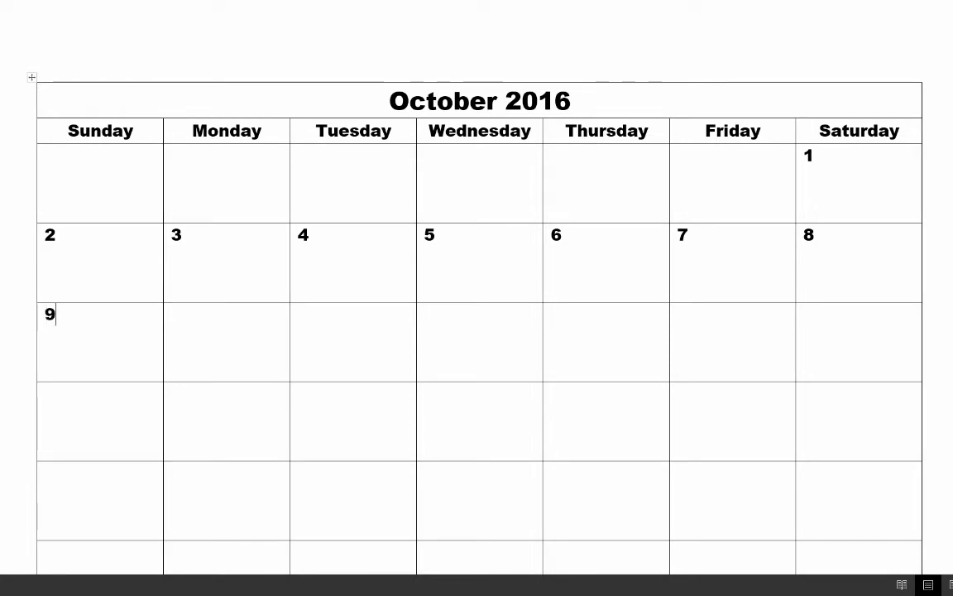
{"action": "key", "text": "Tab"}
{"action": "type", "text": "10"}
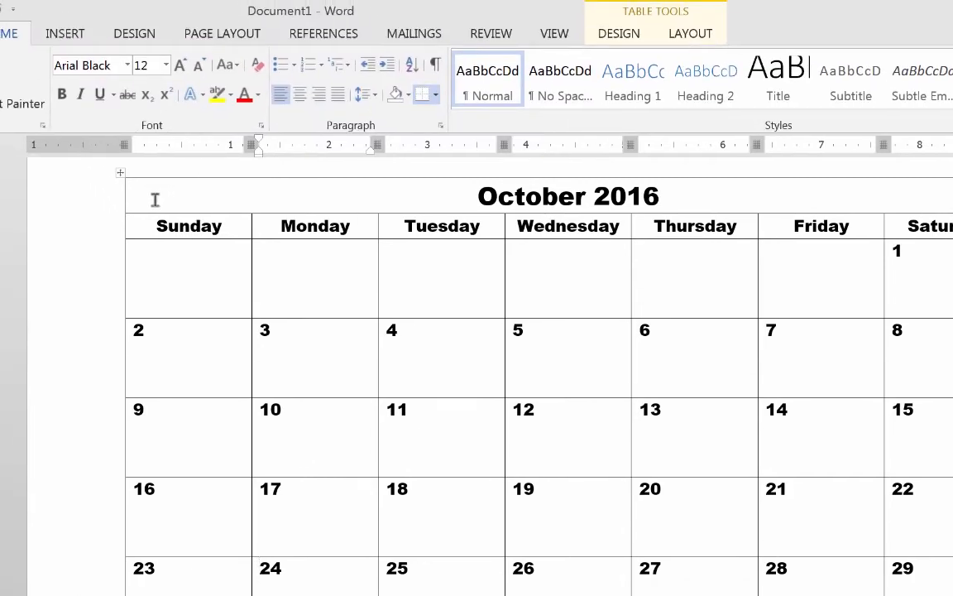
Shade the "October 2016" title row with the medium-light orange theme color
{"action": "left_click", "coordinate": [87, 206]}
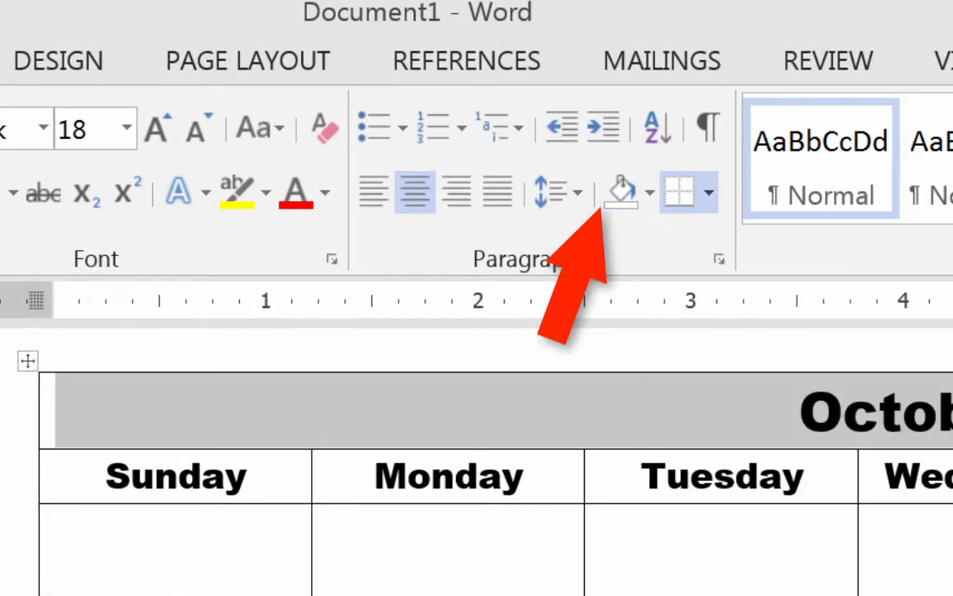
{"action": "left_click", "coordinate": [521, 83]}
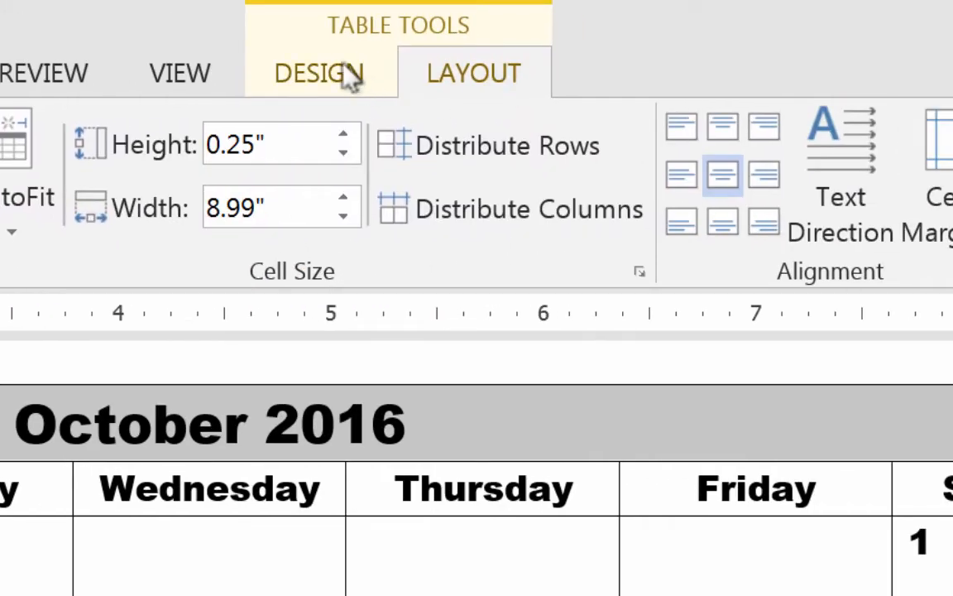
{"action": "left_click", "coordinate": [346, 70]}
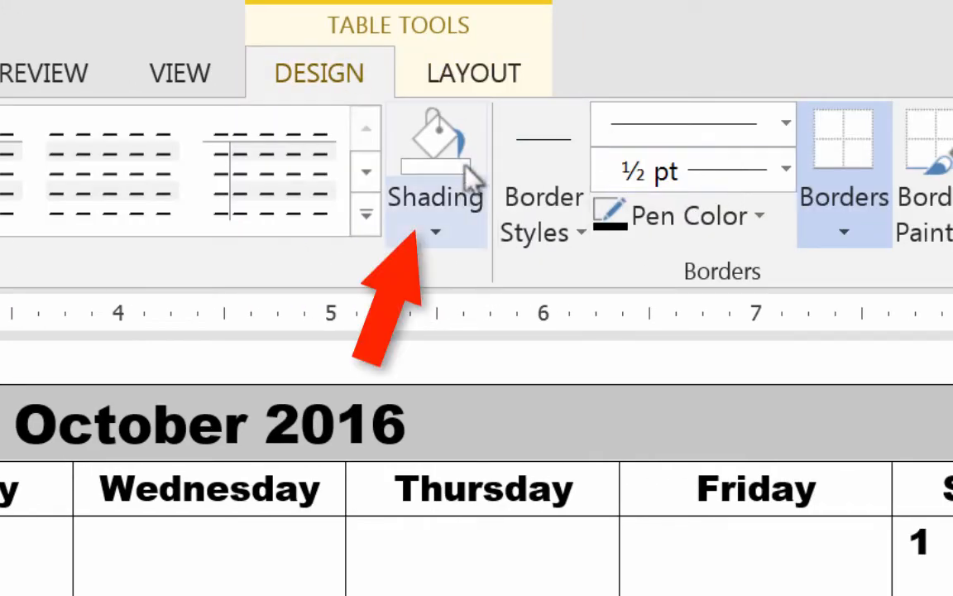
{"action": "left_click", "coordinate": [437, 233]}
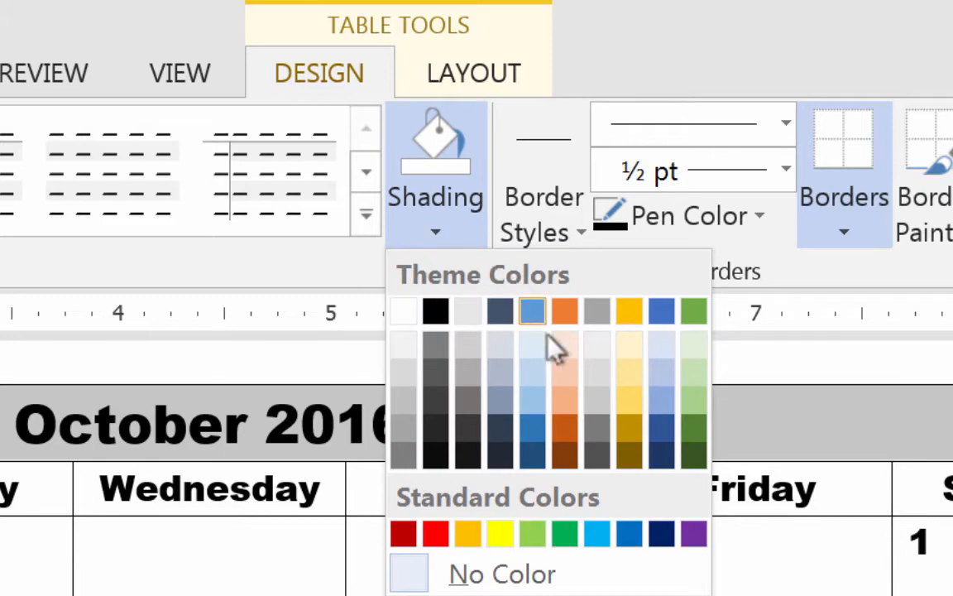
{"action": "left_click", "coordinate": [567, 402]}
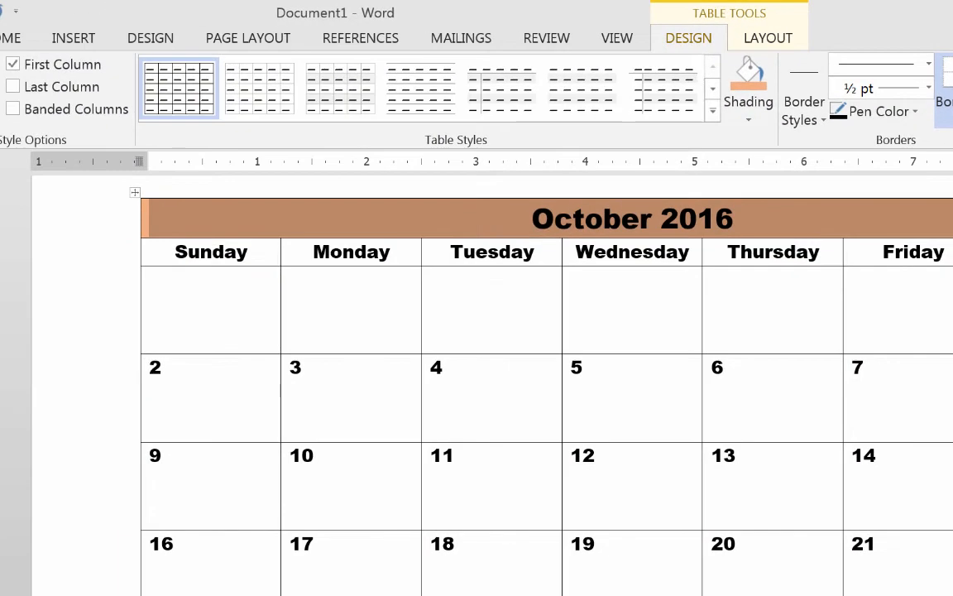
{"action": "left_click", "coordinate": [623, 300]}
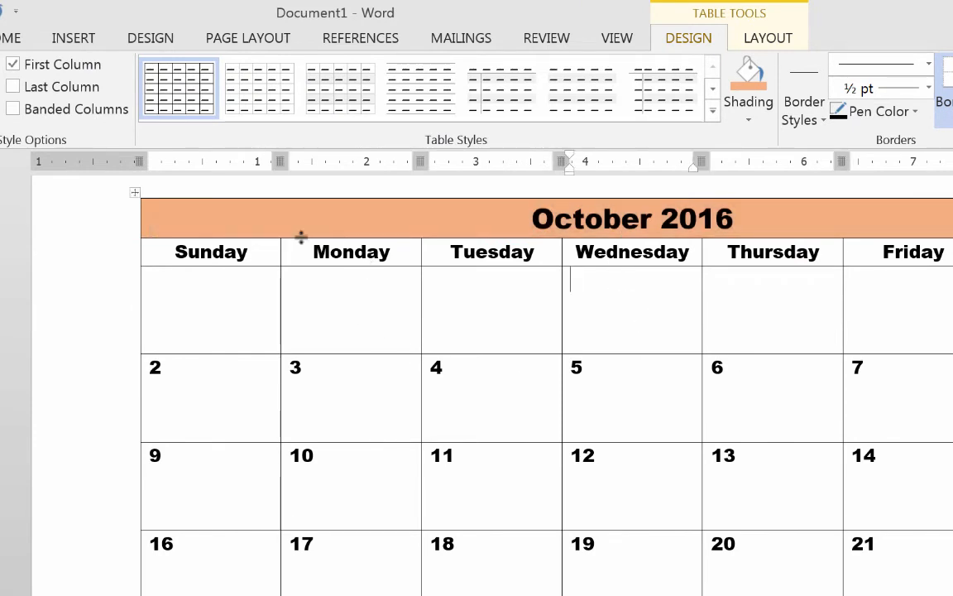
Shade the alternating week rows that start with 2, 16 and 30 in the same orange as the title row
{"action": "left_click", "coordinate": [70, 368]}
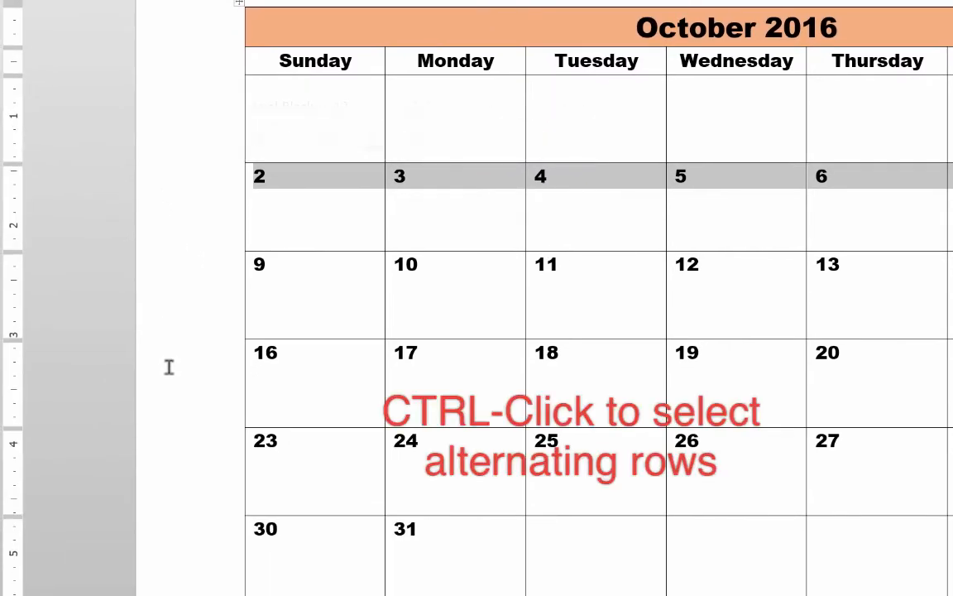
{"action": "left_click", "coordinate": [64, 557], "text": "ctrl"}
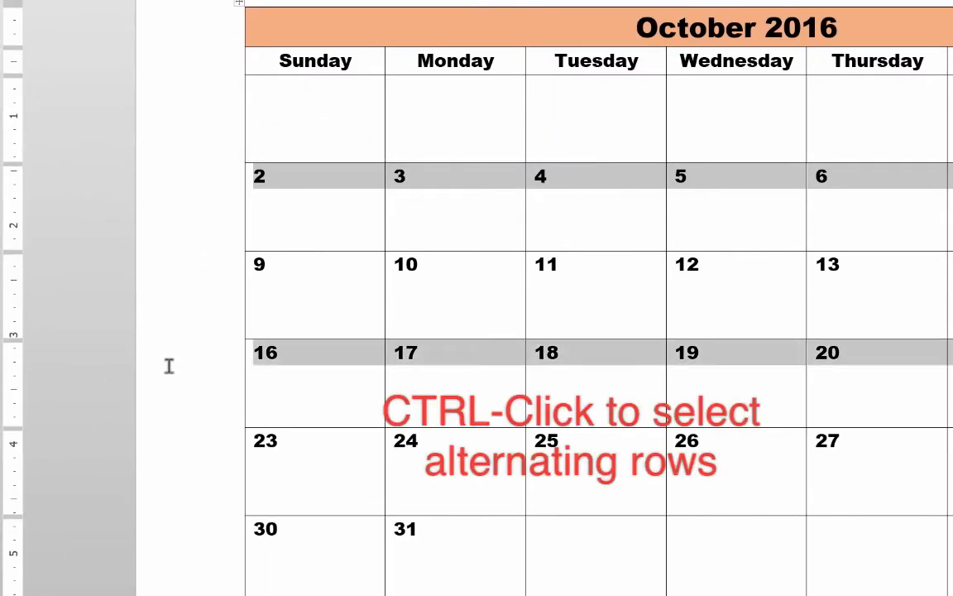
{"action": "left_click", "coordinate": [174, 535], "text": "ctrl"}
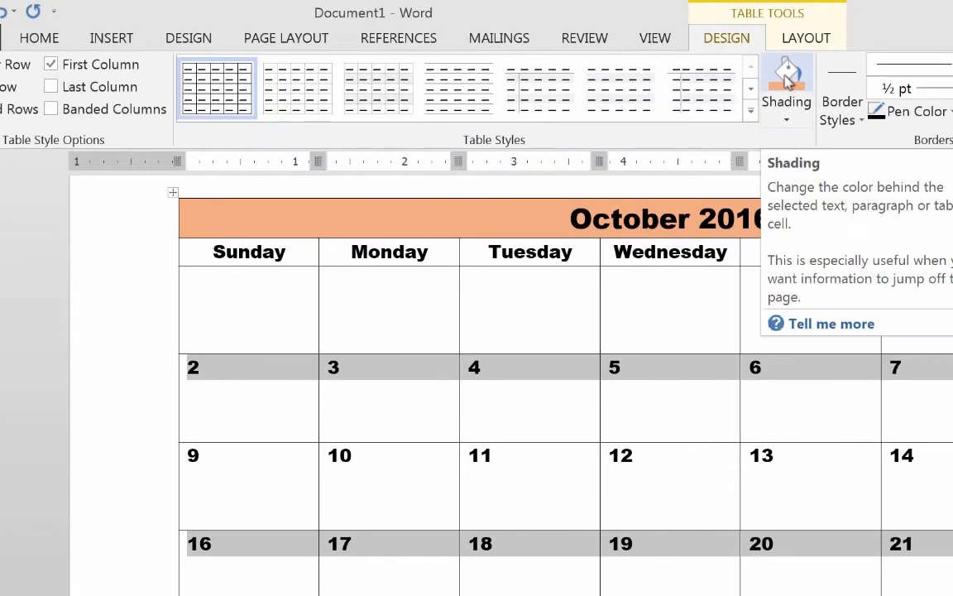
{"action": "left_click", "coordinate": [787, 80]}
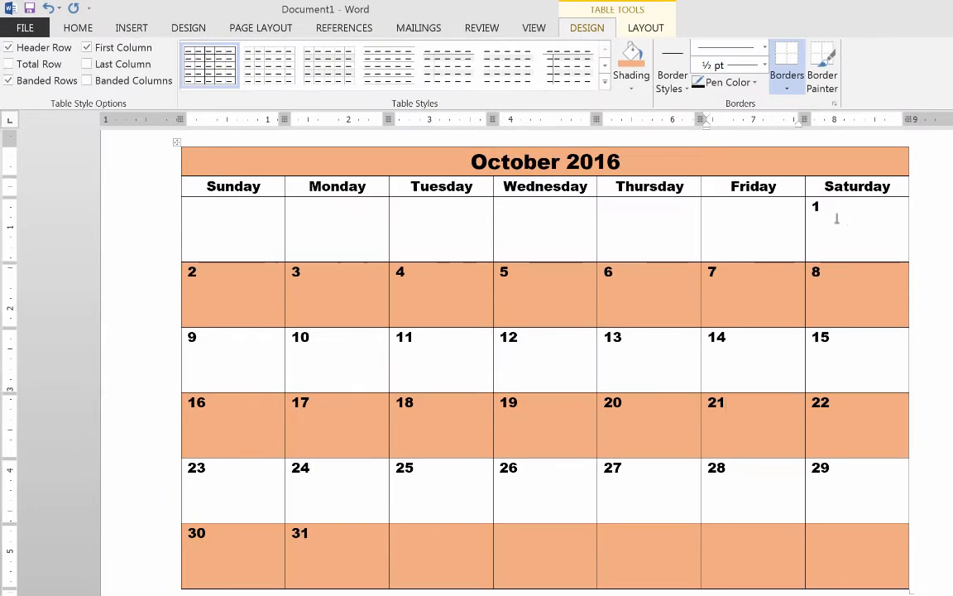
Shade the weekday-name row from Sunday to Saturday with the second-darkest orange theme color
{"action": "left_click", "coordinate": [130, 192]}
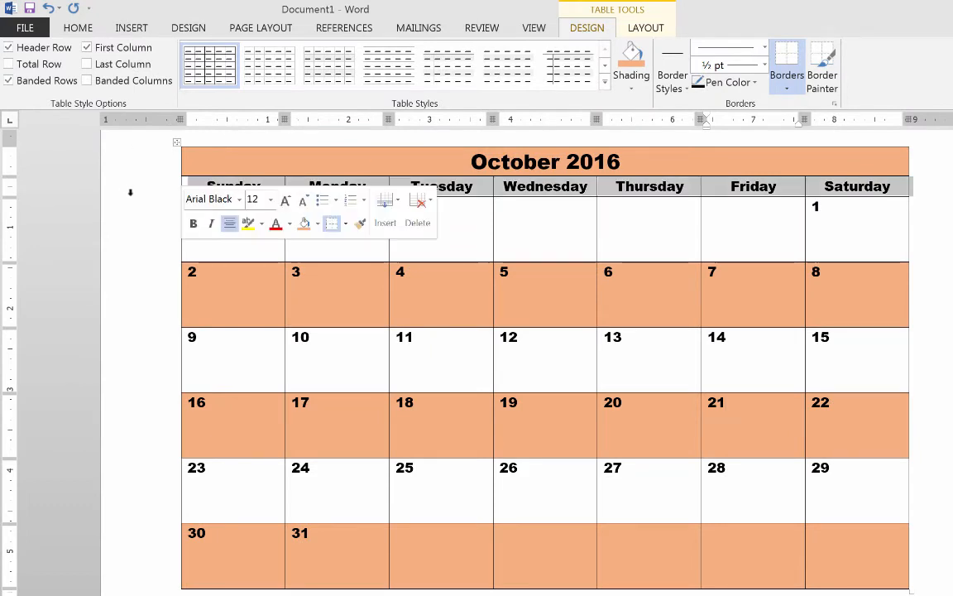
{"action": "left_click", "coordinate": [631, 86]}
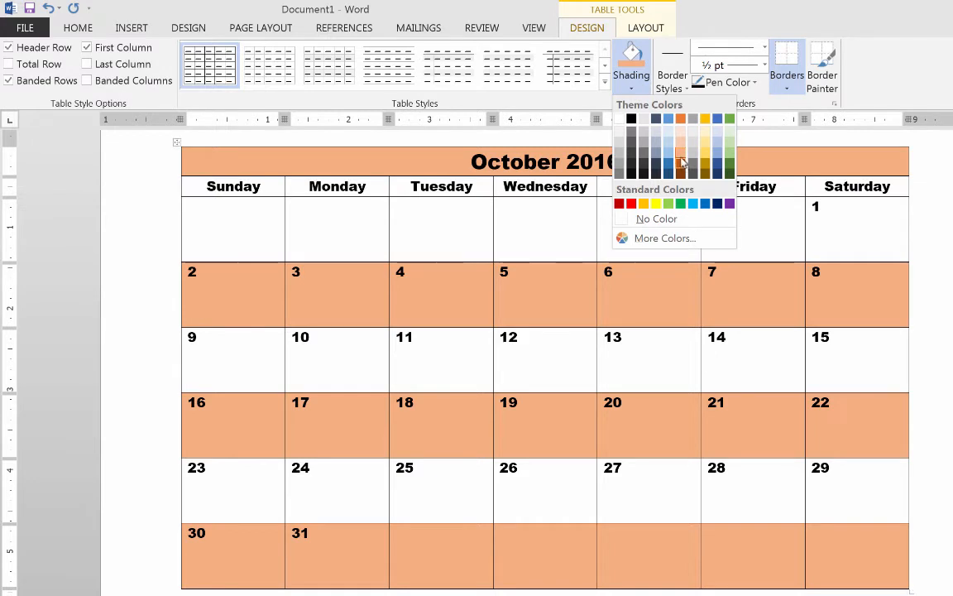
{"action": "left_click", "coordinate": [681, 168]}
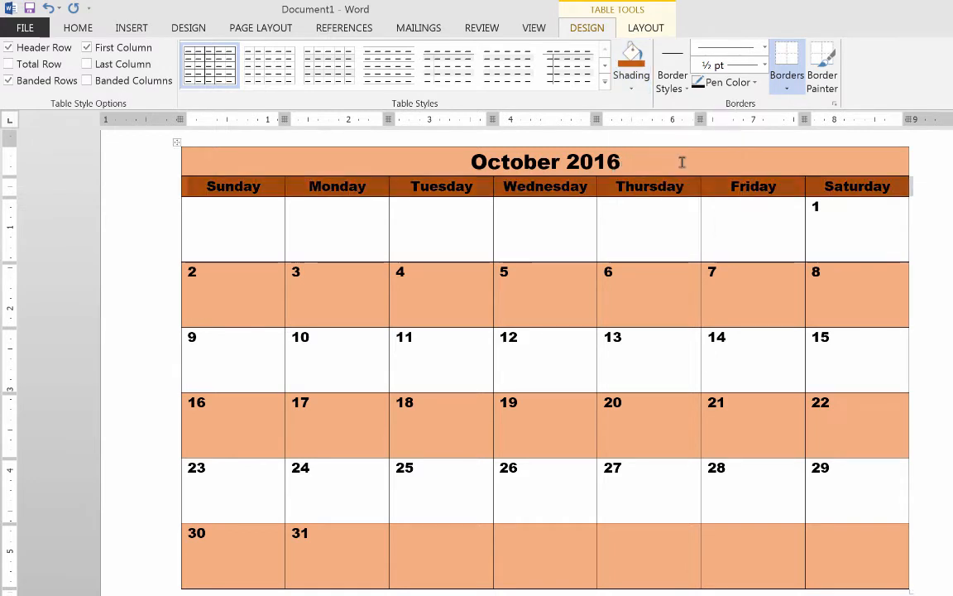
{"action": "left_click", "coordinate": [690, 307]}
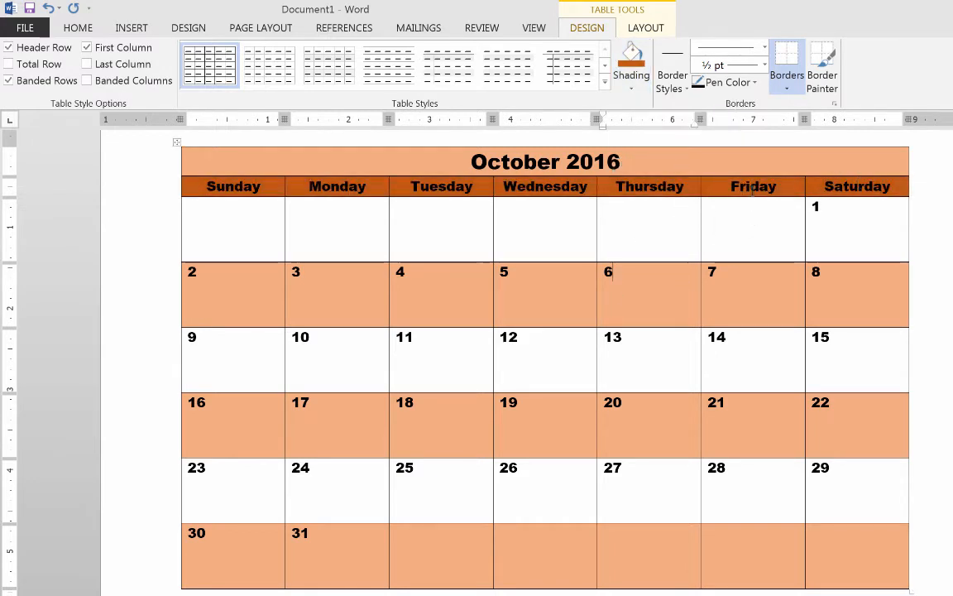
Change the font color of the weekday names in the second row to white
{"action": "left_click", "coordinate": [152, 188]}
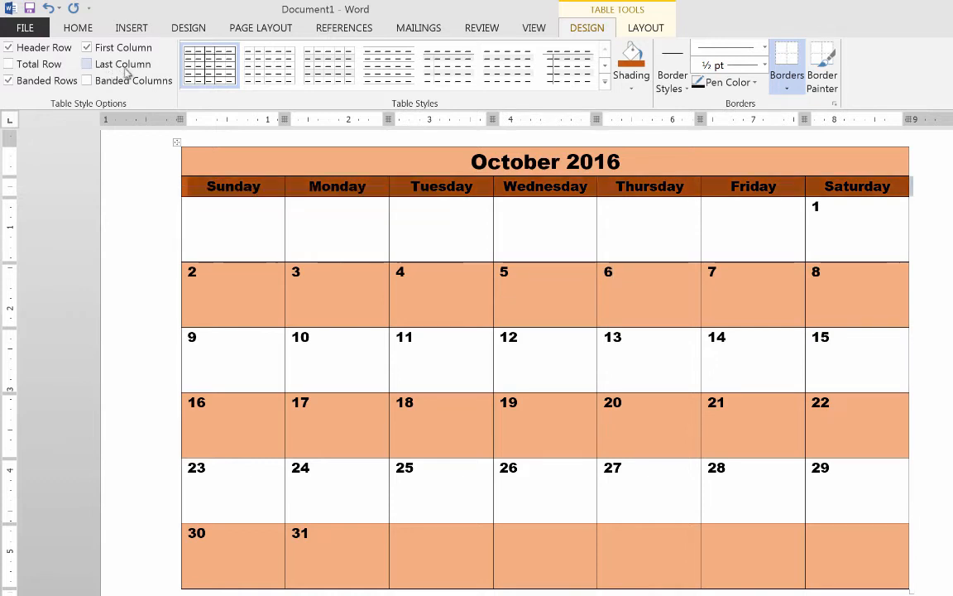
{"action": "right_click", "coordinate": [240, 189]}
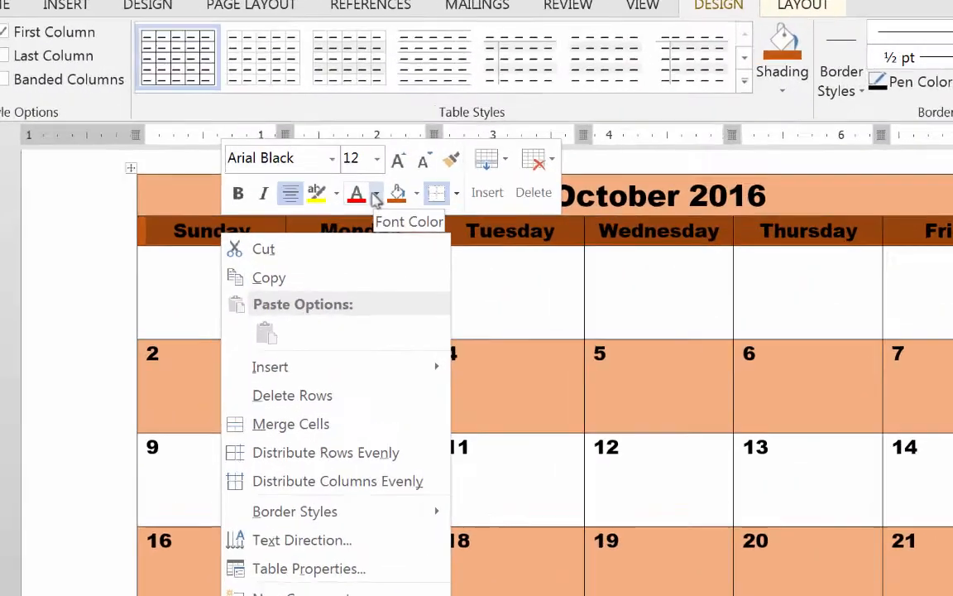
{"action": "left_click", "coordinate": [349, 161]}
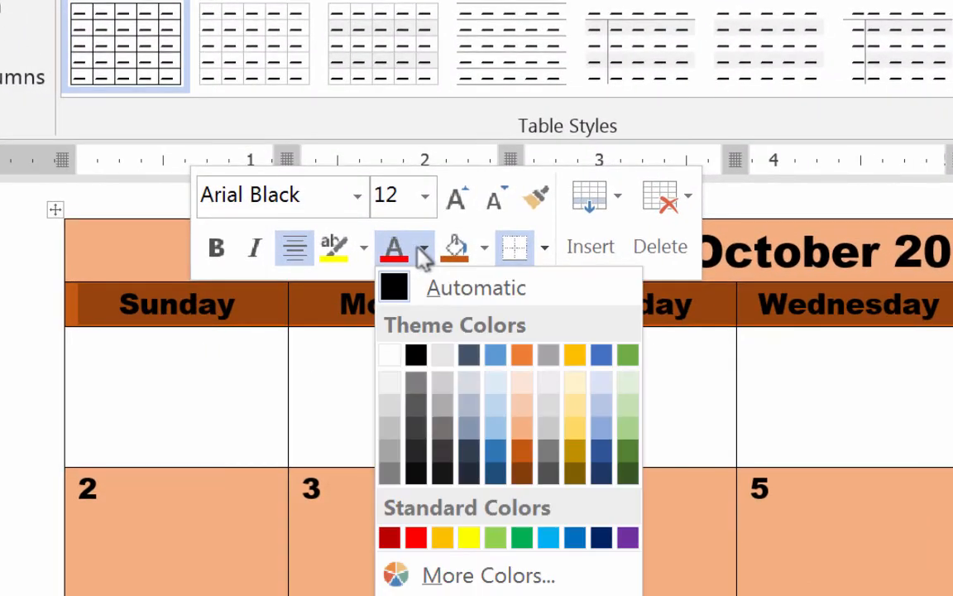
{"action": "left_click", "coordinate": [386, 352]}
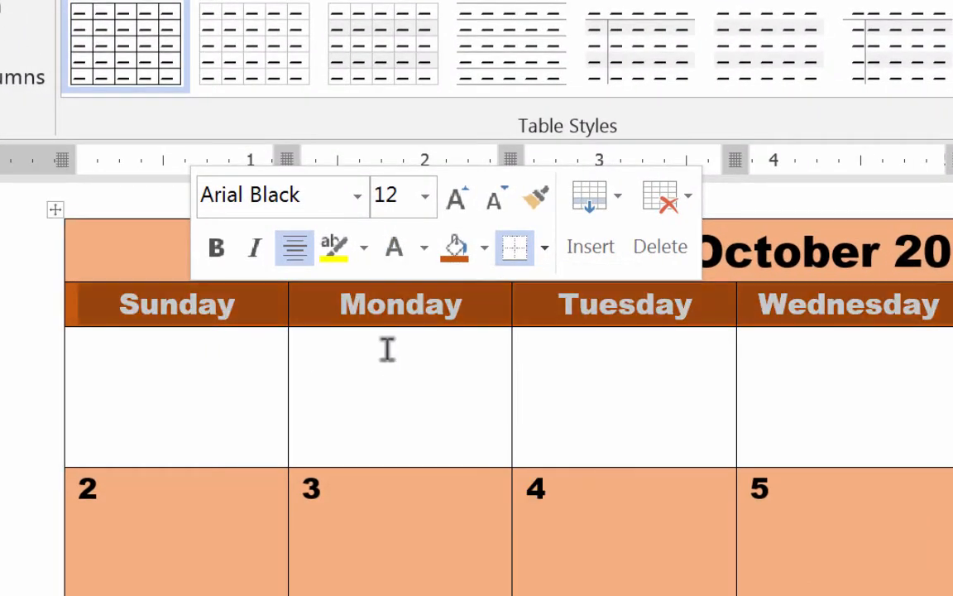
{"action": "left_click", "coordinate": [852, 450]}
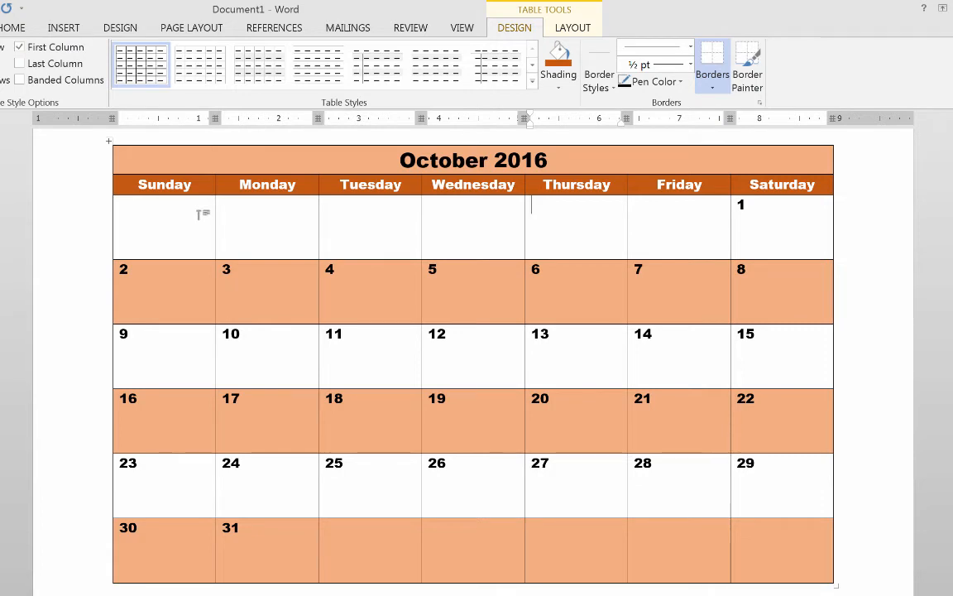
Apply 2 ¼ pt borders in the second-darkest orange theme color to all cells of the calendar table
{"action": "scroll", "coordinate": [868, 349], "scroll_direction": "down", "scroll_amount": 1}
{"action": "scroll", "coordinate": [869, 351], "scroll_direction": "up", "scroll_amount": 1}
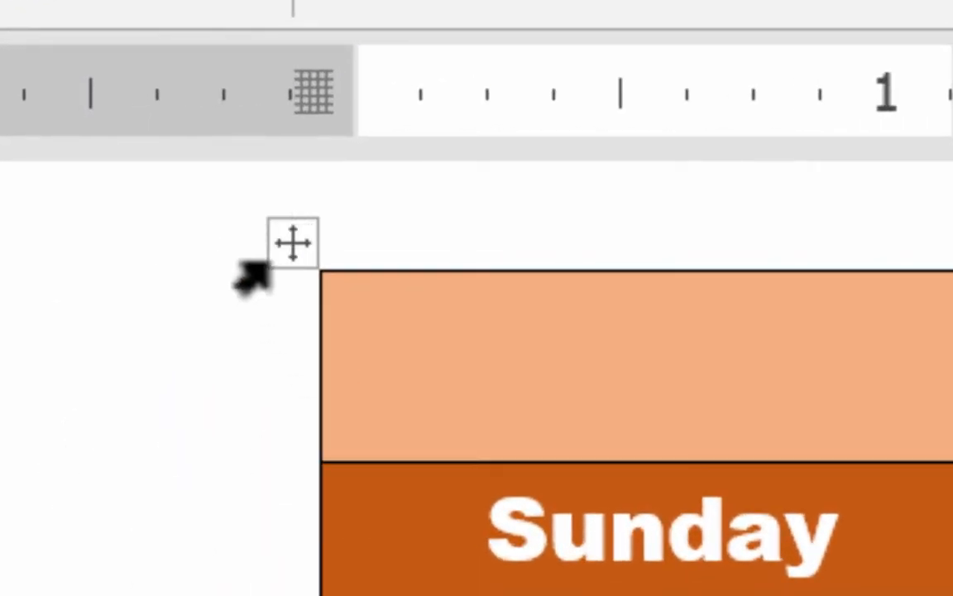
{"action": "left_click", "coordinate": [292, 241]}
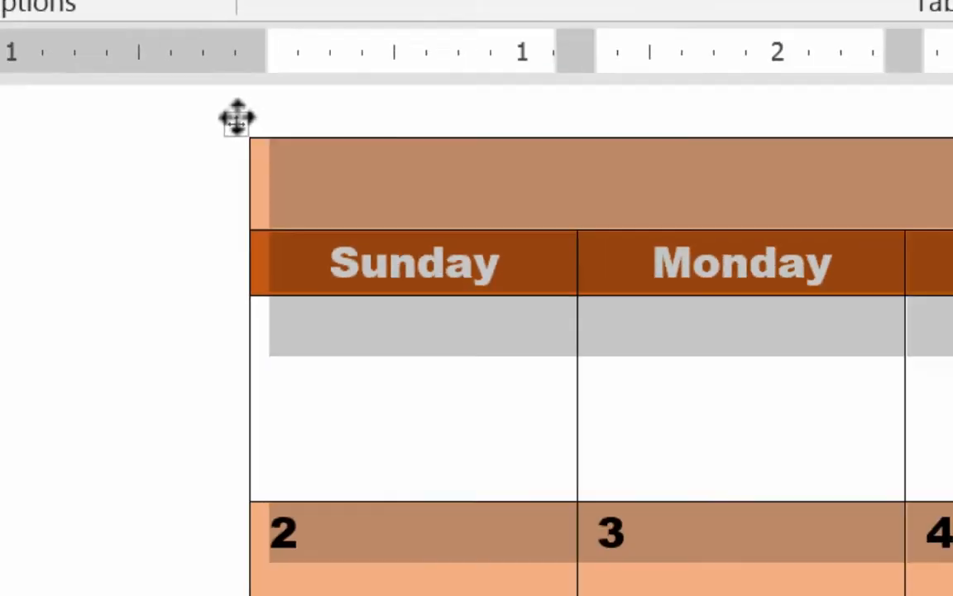
{"action": "right_click", "coordinate": [294, 236]}
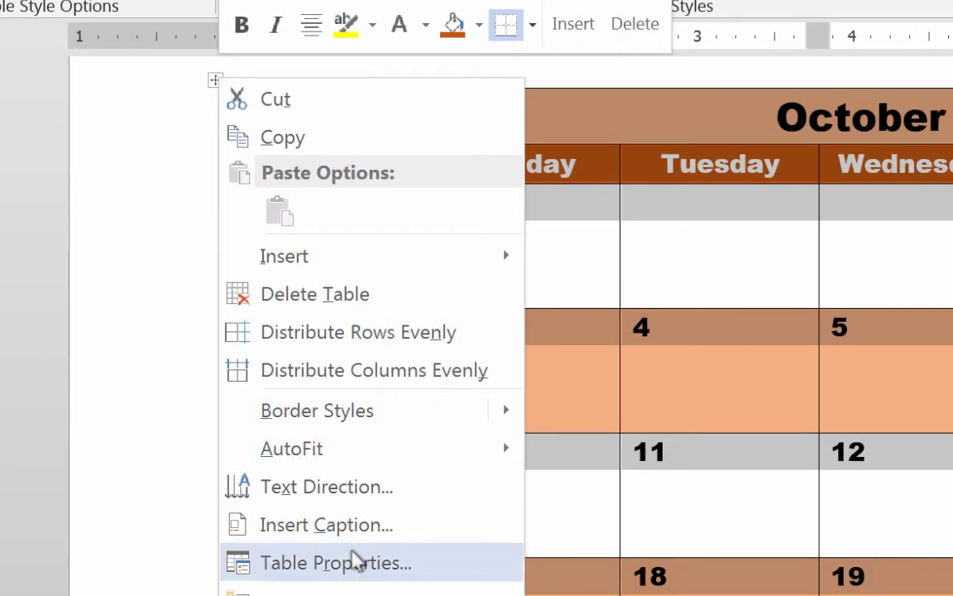
{"action": "left_click", "coordinate": [170, 120]}
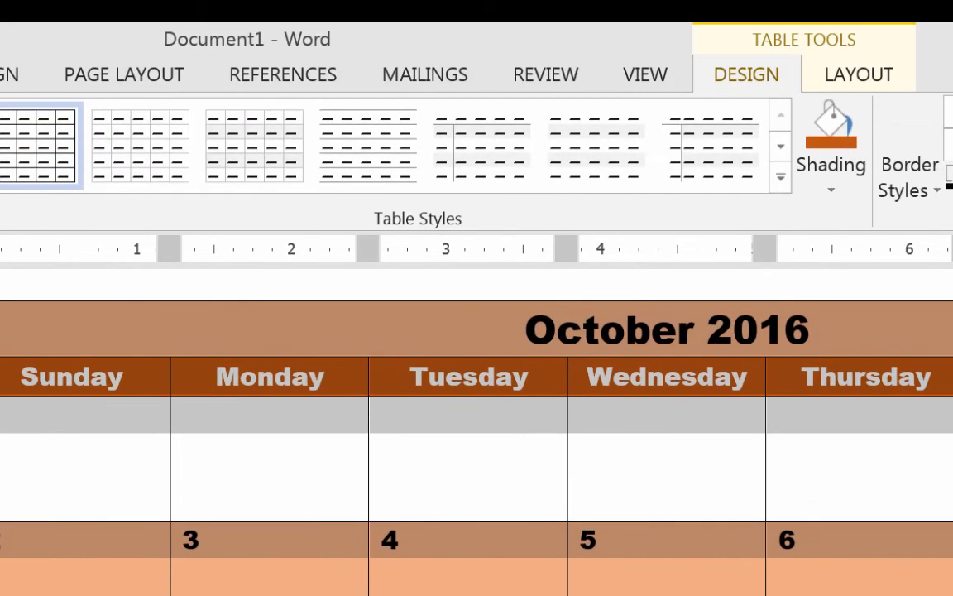
{"action": "left_click", "coordinate": [194, 98]}
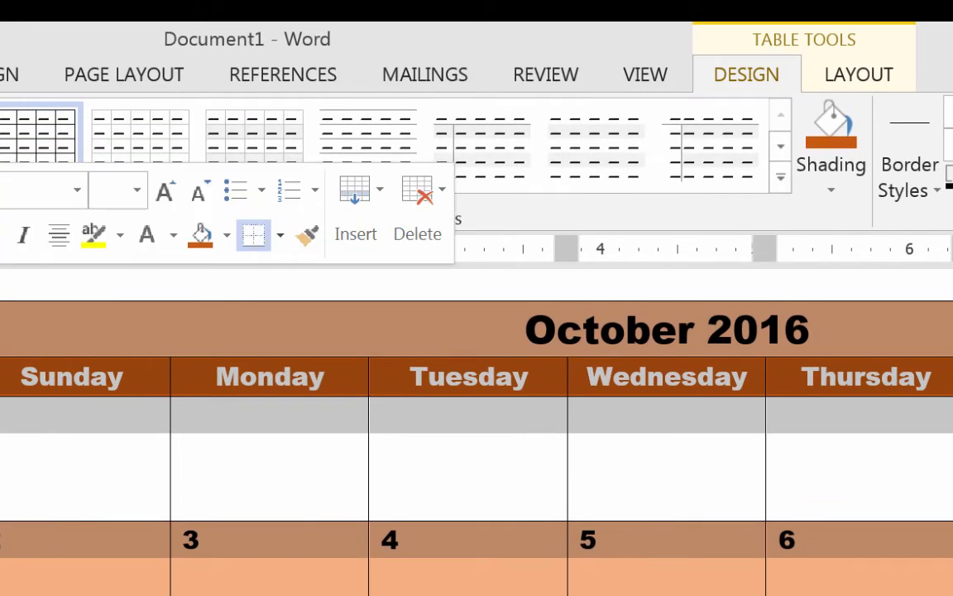
{"action": "left_click", "coordinate": [889, 67]}
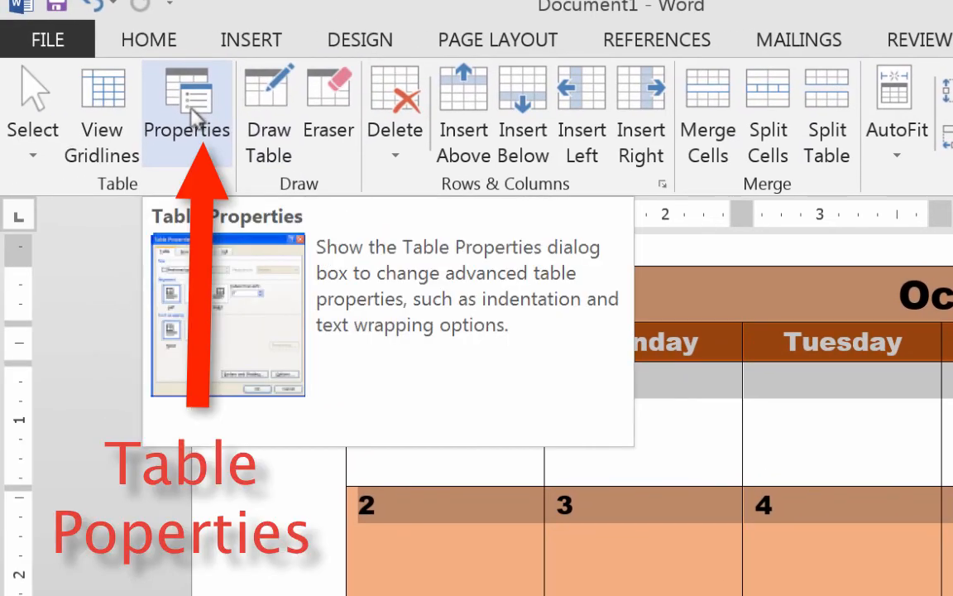
{"action": "left_click", "coordinate": [195, 112]}
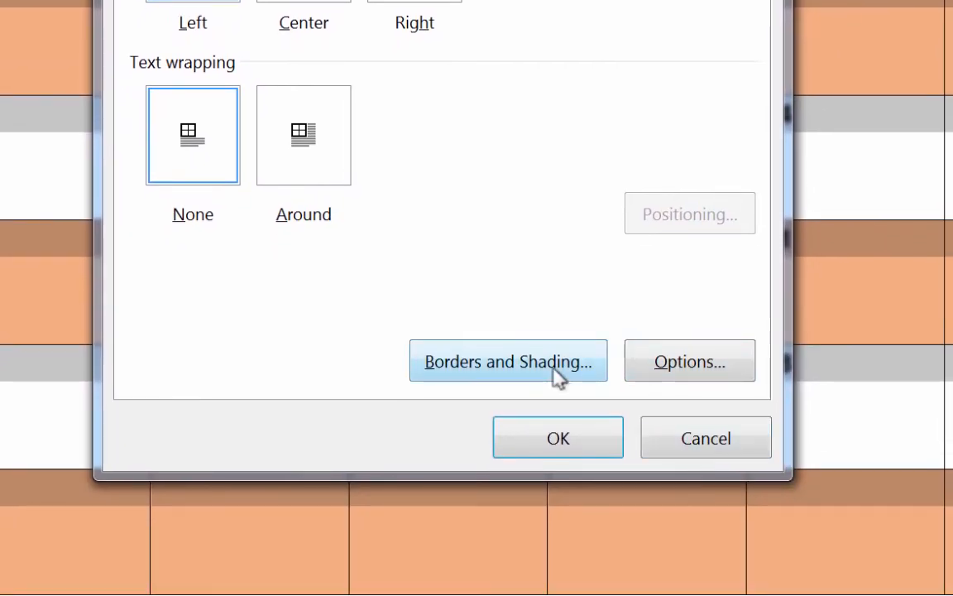
{"action": "left_click", "coordinate": [556, 376]}
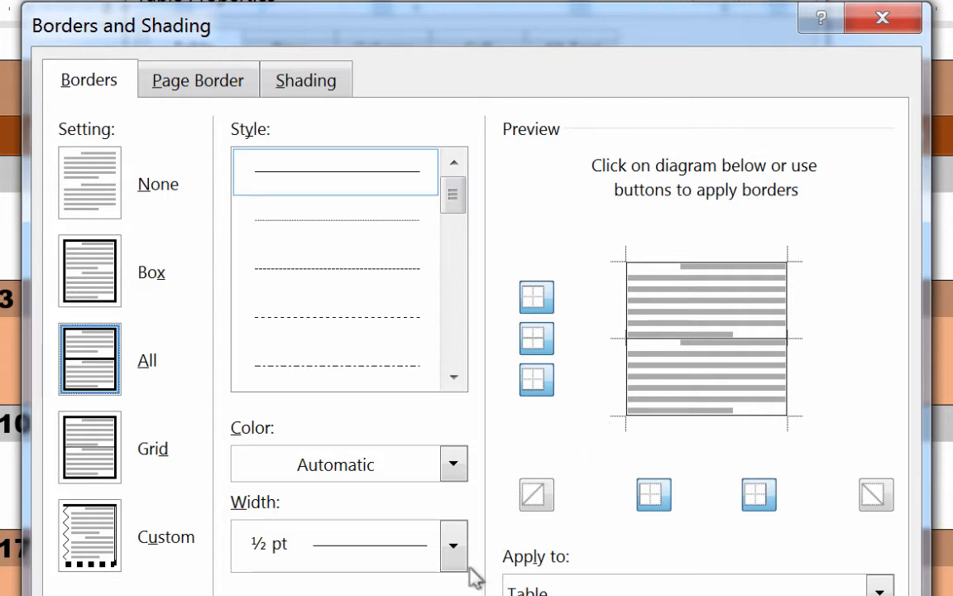
{"action": "left_click", "coordinate": [453, 547]}
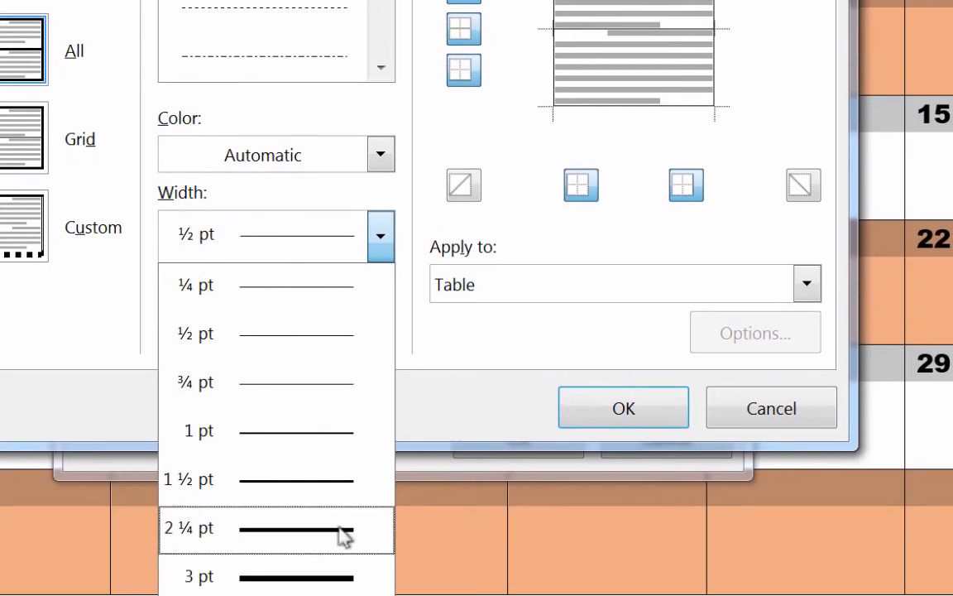
{"action": "left_click", "coordinate": [340, 525]}
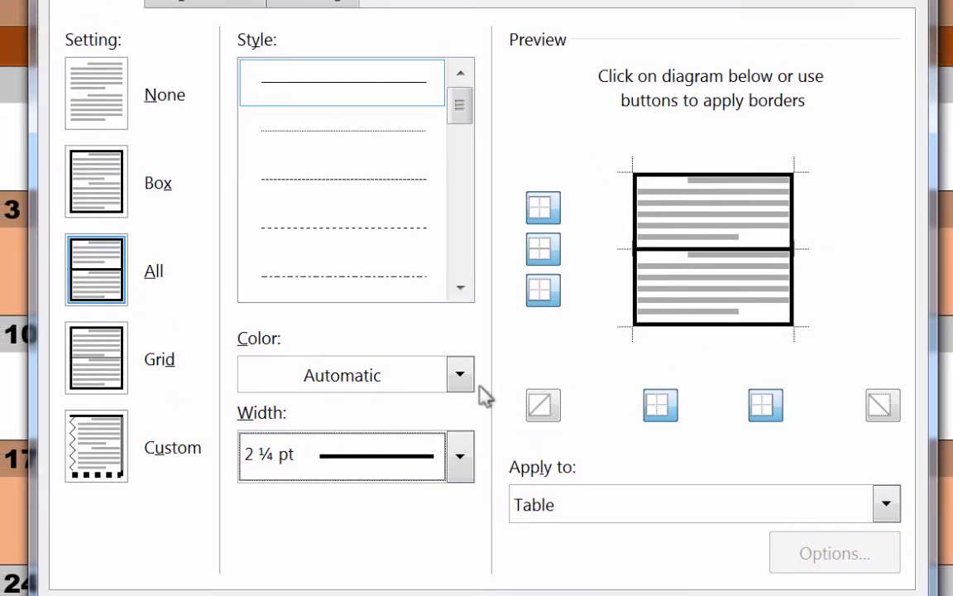
{"action": "left_click", "coordinate": [466, 382]}
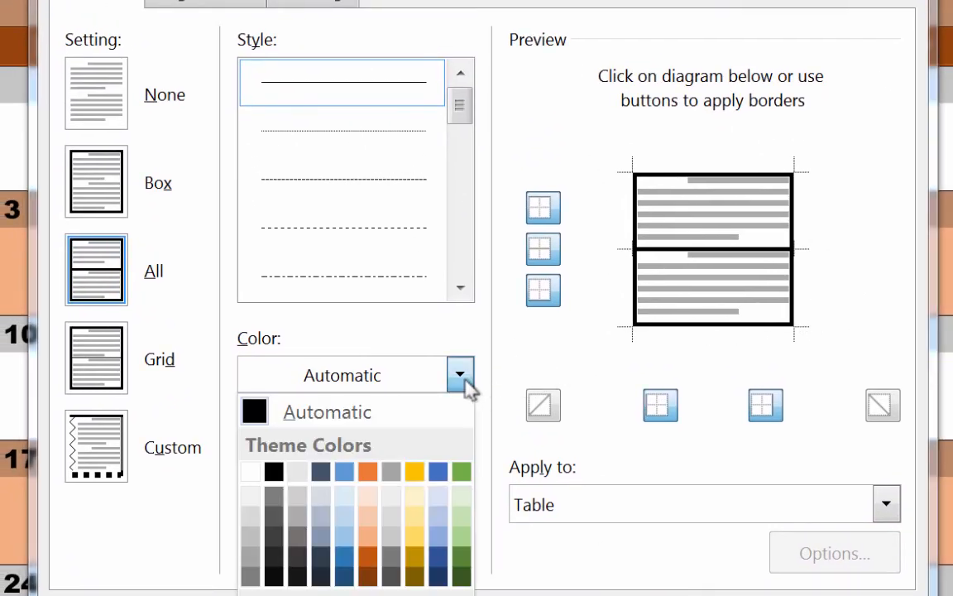
{"action": "left_click", "coordinate": [367, 558]}
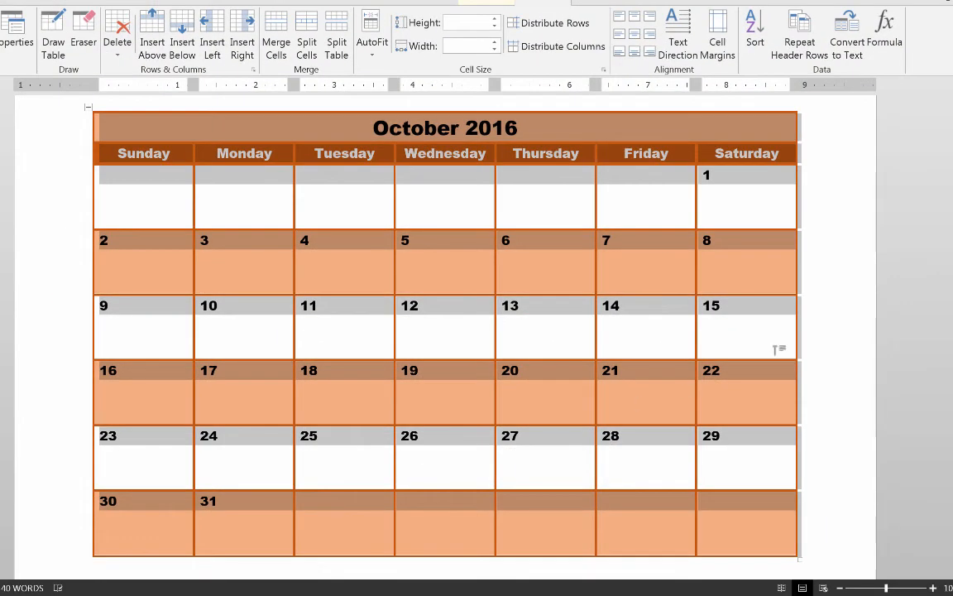
Deselect the table and review the new borders over the whole calendar, from the title to the last week row
{"action": "scroll", "coordinate": [778, 349], "scroll_direction": "up", "scroll_amount": 2}
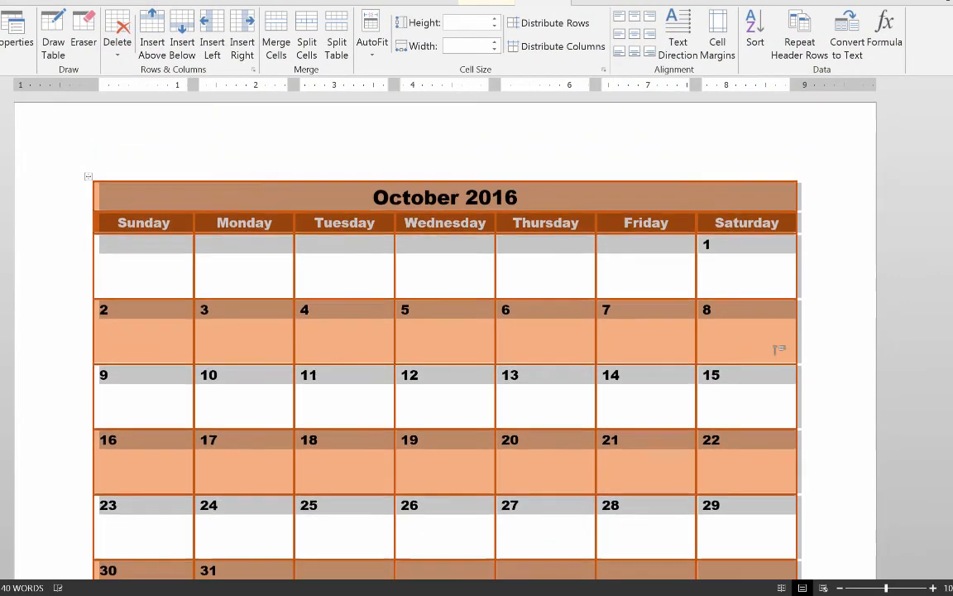
{"action": "left_click", "coordinate": [851, 245]}
{"action": "scroll", "coordinate": [851, 316], "scroll_direction": "down", "scroll_amount": 3}
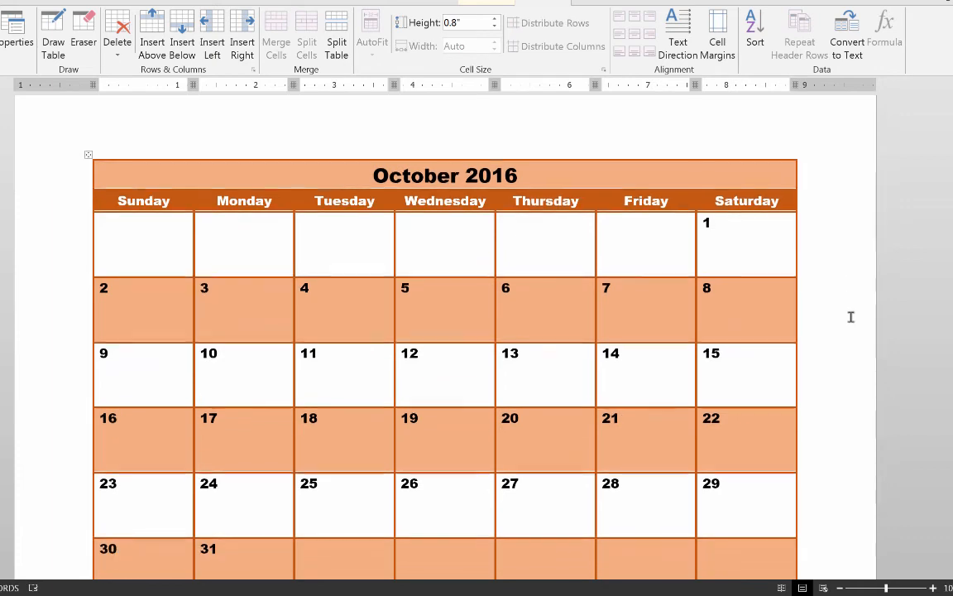
{"action": "scroll", "coordinate": [850, 316], "scroll_direction": "up", "scroll_amount": 3}
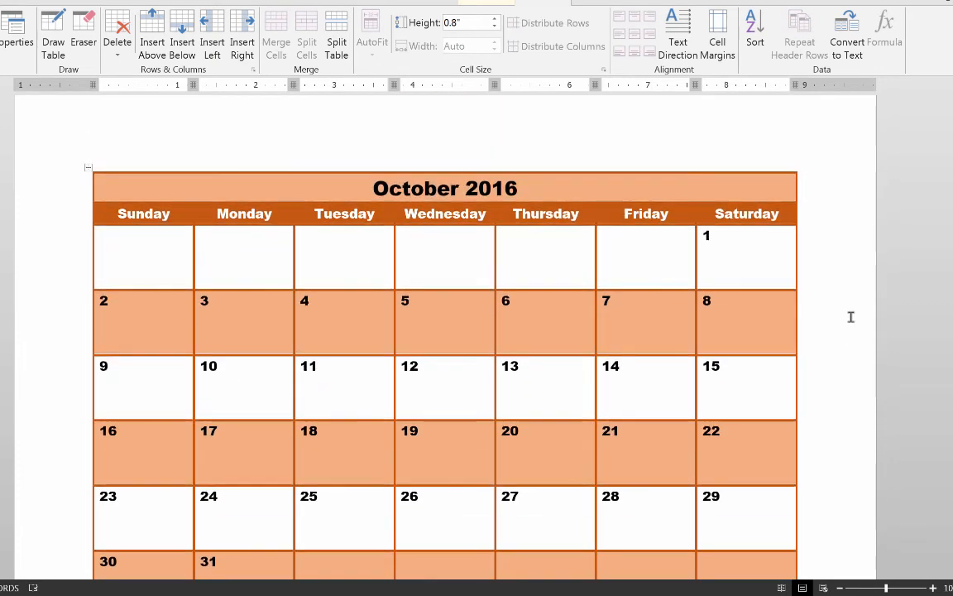
{"action": "scroll", "coordinate": [850, 316], "scroll_direction": "down", "scroll_amount": 5}
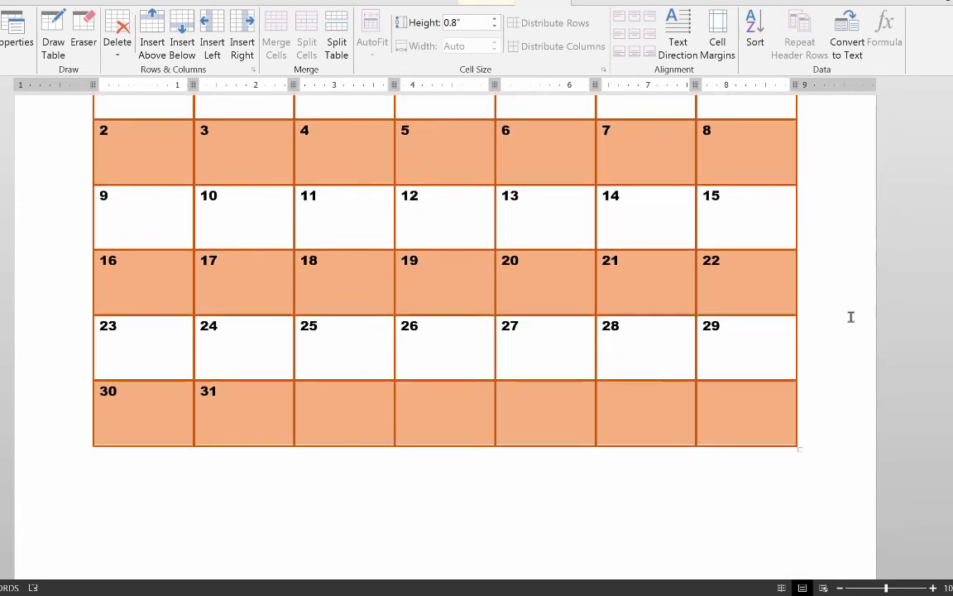
{"action": "scroll", "coordinate": [850, 316], "scroll_direction": "up", "scroll_amount": 1}
{"action": "scroll", "coordinate": [850, 316], "scroll_direction": "down", "scroll_amount": 1}
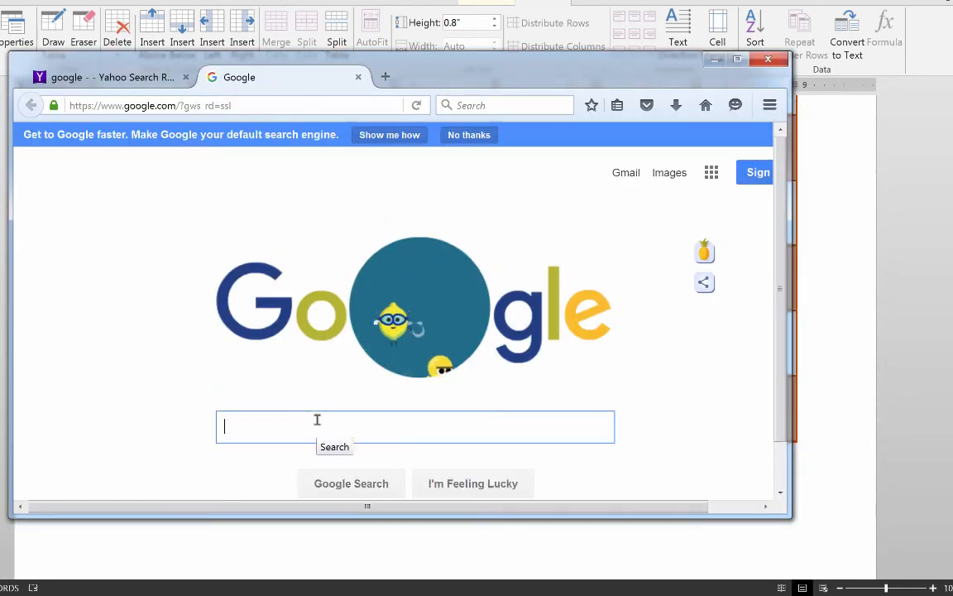
Switch to the web browser and search Google Images for "pumpkins"
{"action": "type", "text": "pumpkin"}
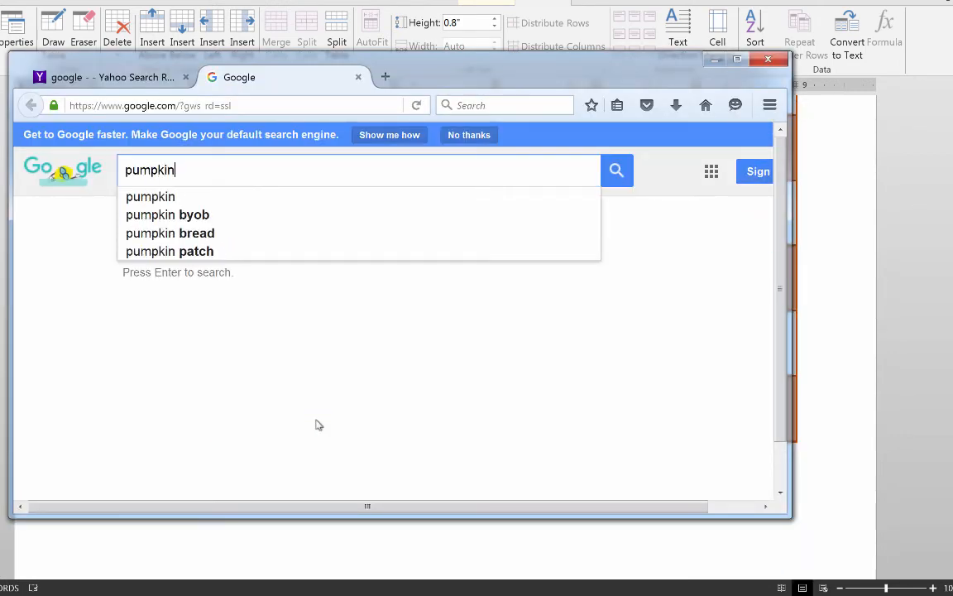
{"action": "type", "text": "s"}
{"action": "key", "text": "Return"}
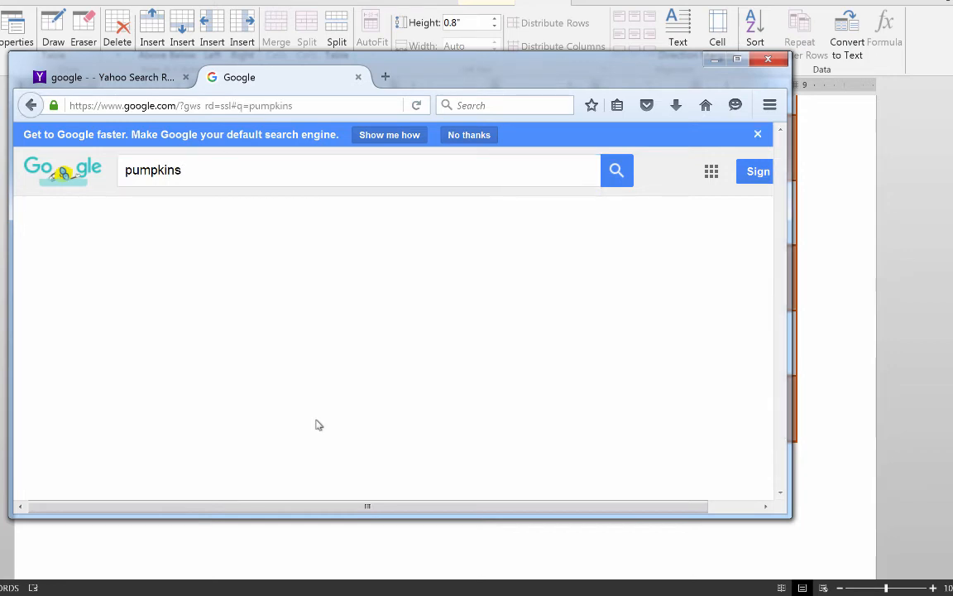
{"action": "left_click", "coordinate": [190, 222]}
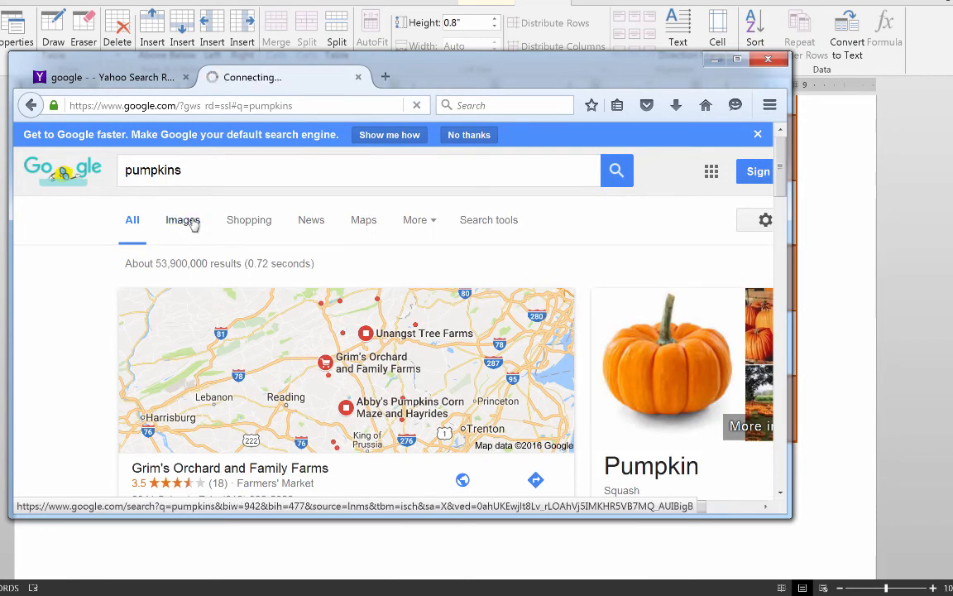
Browse the pumpkin image results for a simple pumpkin picture on a white background
{"action": "scroll", "coordinate": [453, 281], "scroll_direction": "down", "scroll_amount": 3}
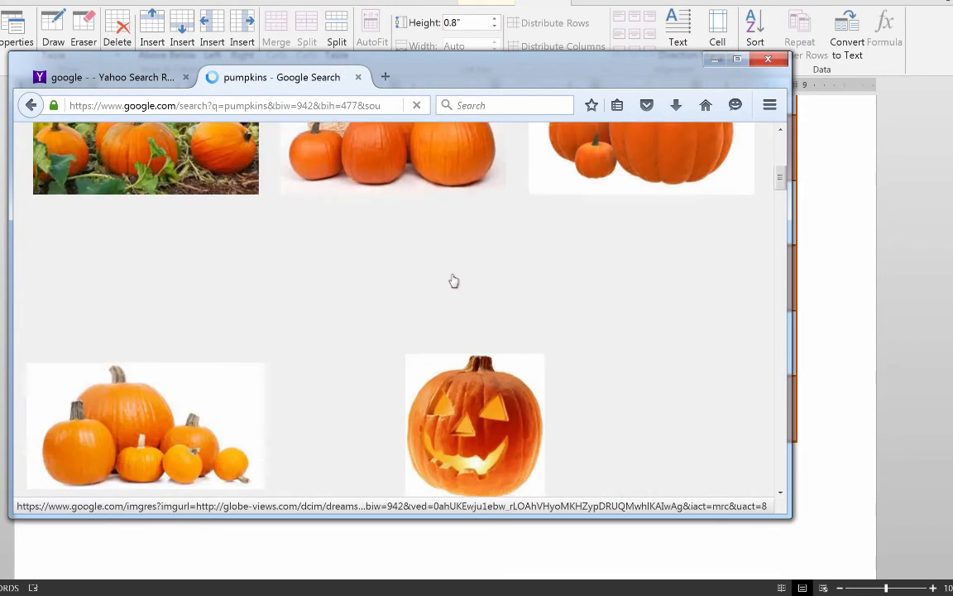
{"action": "scroll", "coordinate": [453, 281], "scroll_direction": "down", "scroll_amount": 3}
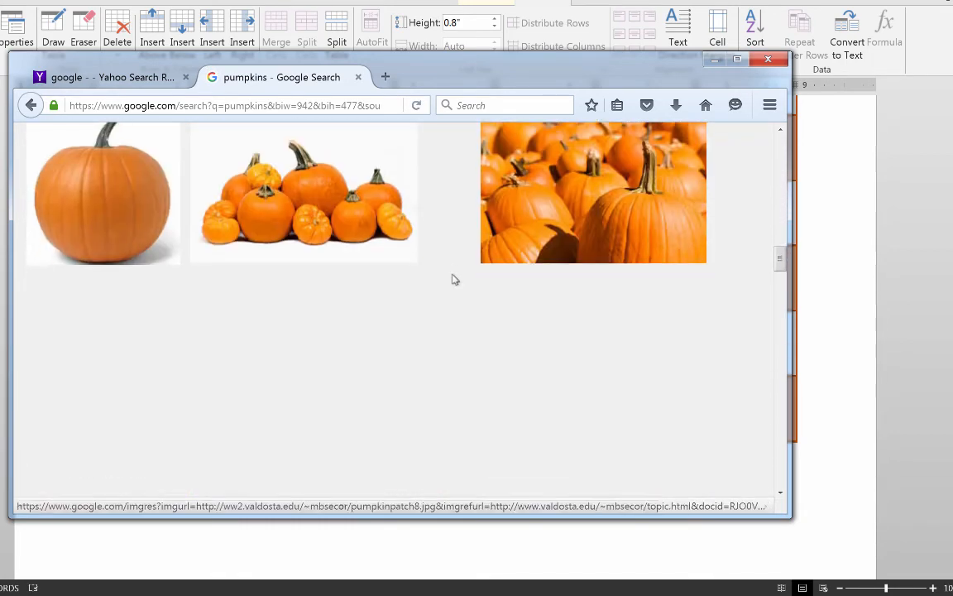
{"action": "scroll", "coordinate": [471, 303], "scroll_direction": "down", "scroll_amount": 2}
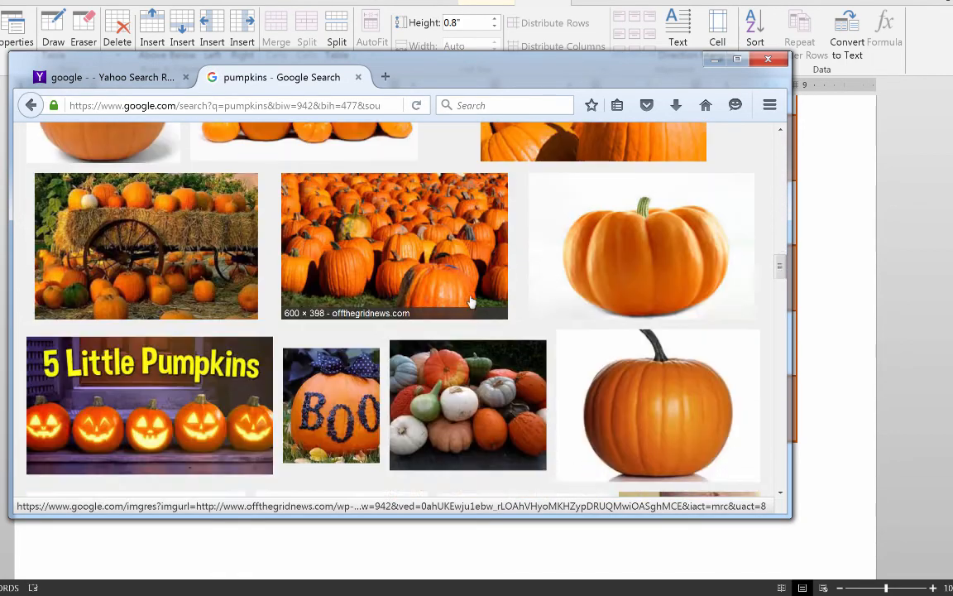
{"action": "scroll", "coordinate": [472, 303], "scroll_direction": "down", "scroll_amount": 3}
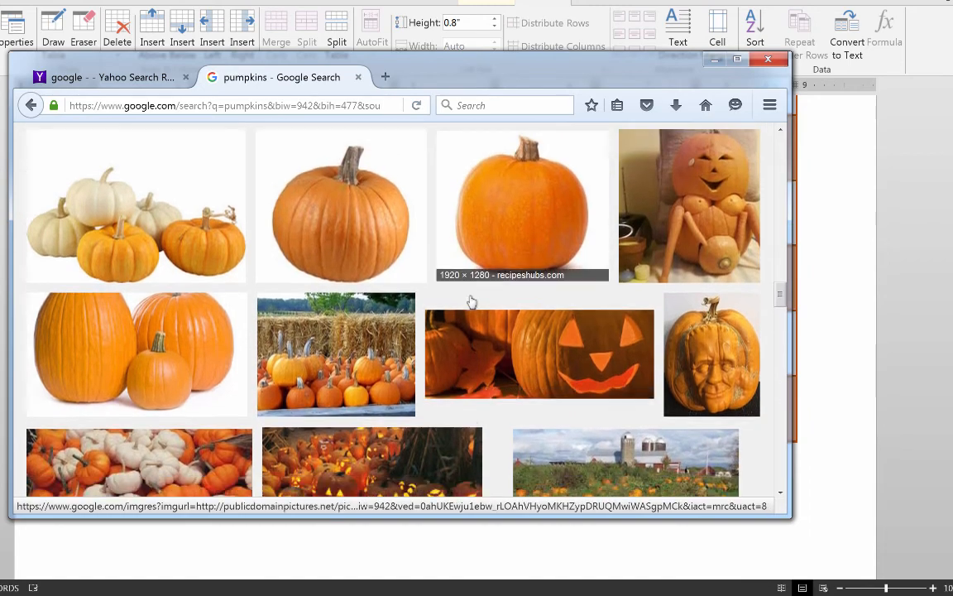
{"action": "scroll", "coordinate": [471, 303], "scroll_direction": "down", "scroll_amount": 7}
{"action": "scroll", "coordinate": [471, 303], "scroll_direction": "up", "scroll_amount": 3}
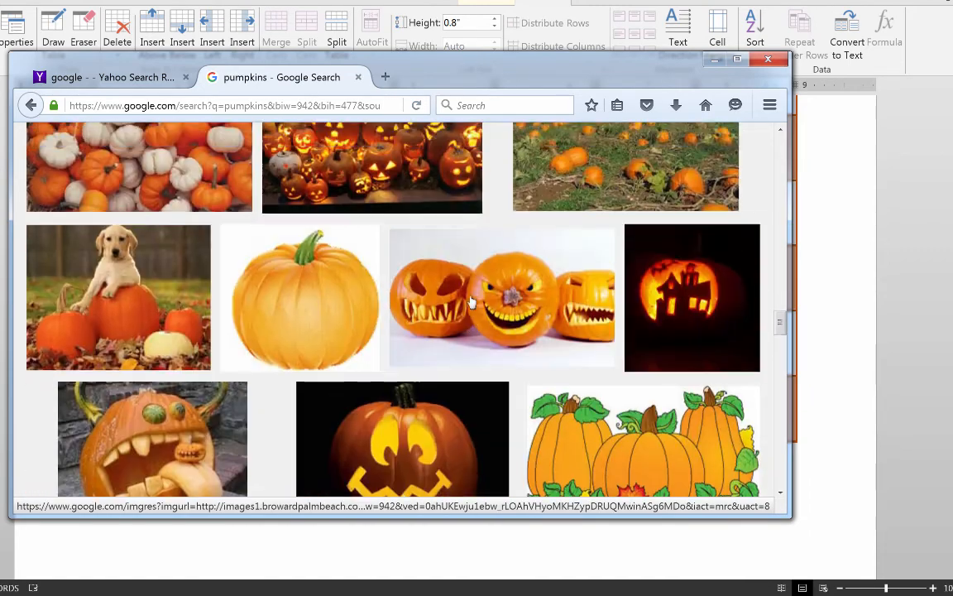
{"action": "scroll", "coordinate": [471, 303], "scroll_direction": "up", "scroll_amount": 2}
{"action": "scroll", "coordinate": [471, 303], "scroll_direction": "down", "scroll_amount": 4}
{"action": "scroll", "coordinate": [471, 303], "scroll_direction": "up", "scroll_amount": 1}
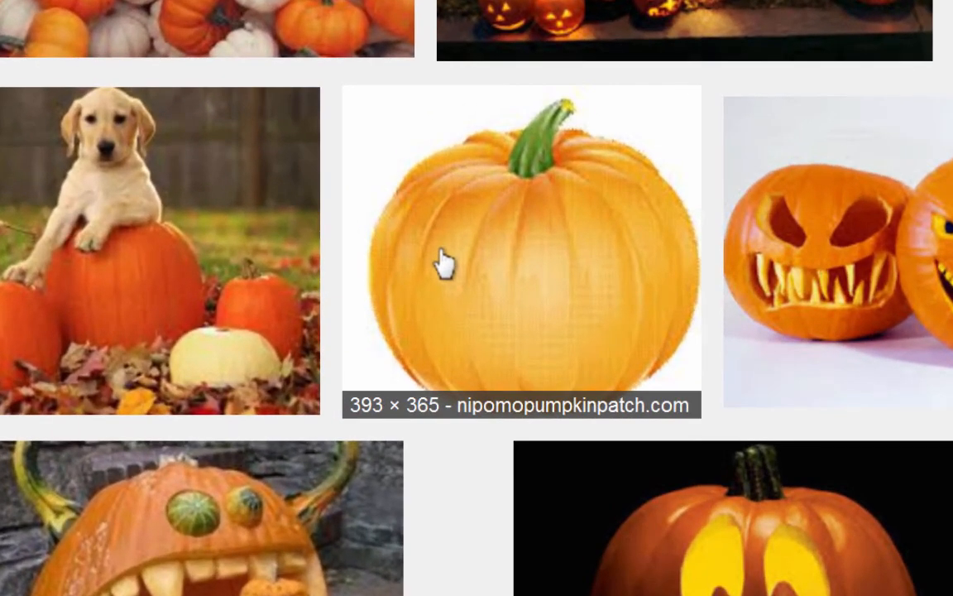
Find the smiling carved pumpkin on a white background among the image results, open its preview and copy the image
{"action": "scroll", "coordinate": [451, 261], "scroll_direction": "up", "scroll_amount": 5}
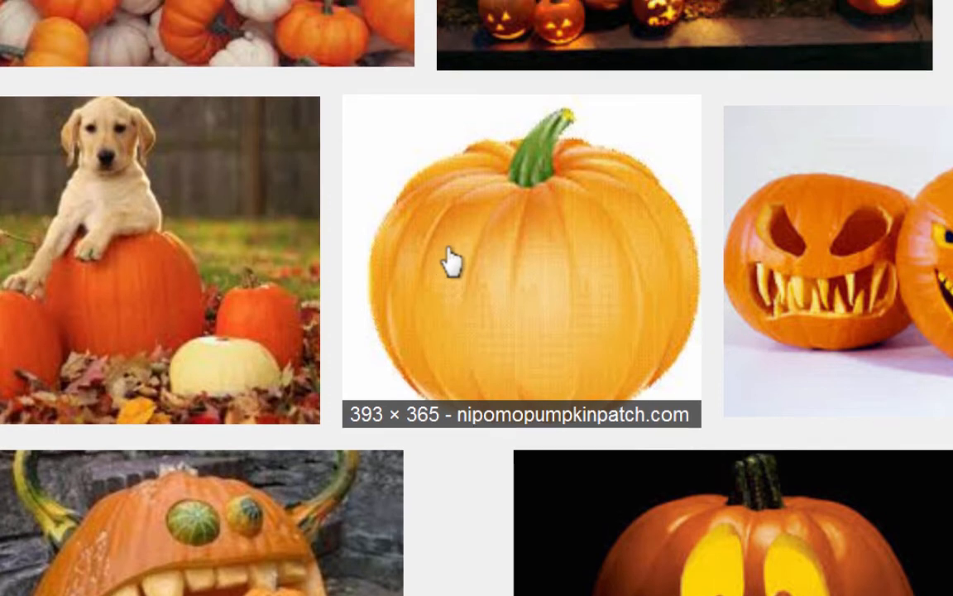
{"action": "scroll", "coordinate": [451, 261], "scroll_direction": "up", "scroll_amount": 10}
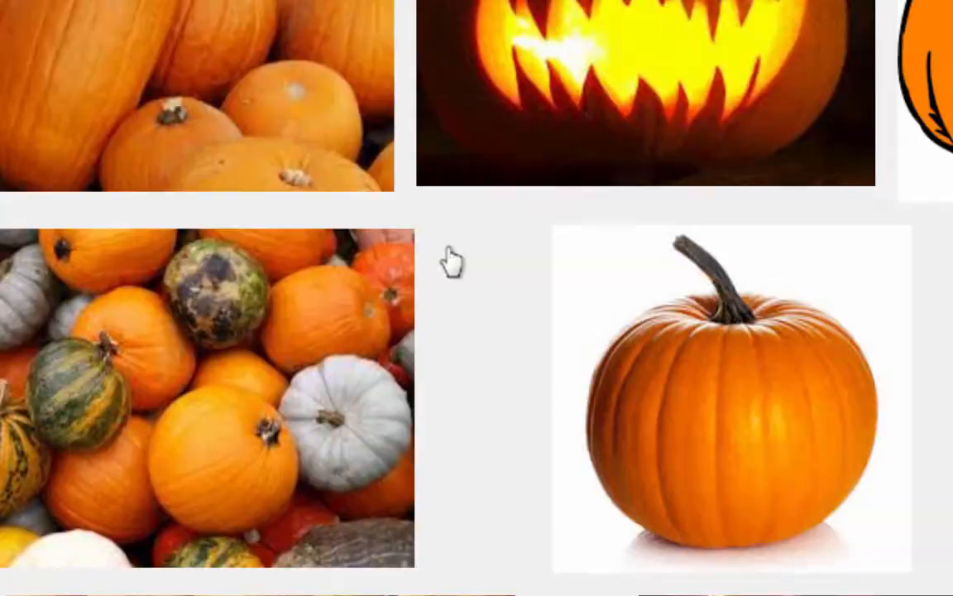
{"action": "scroll", "coordinate": [451, 261], "scroll_direction": "down", "scroll_amount": 5}
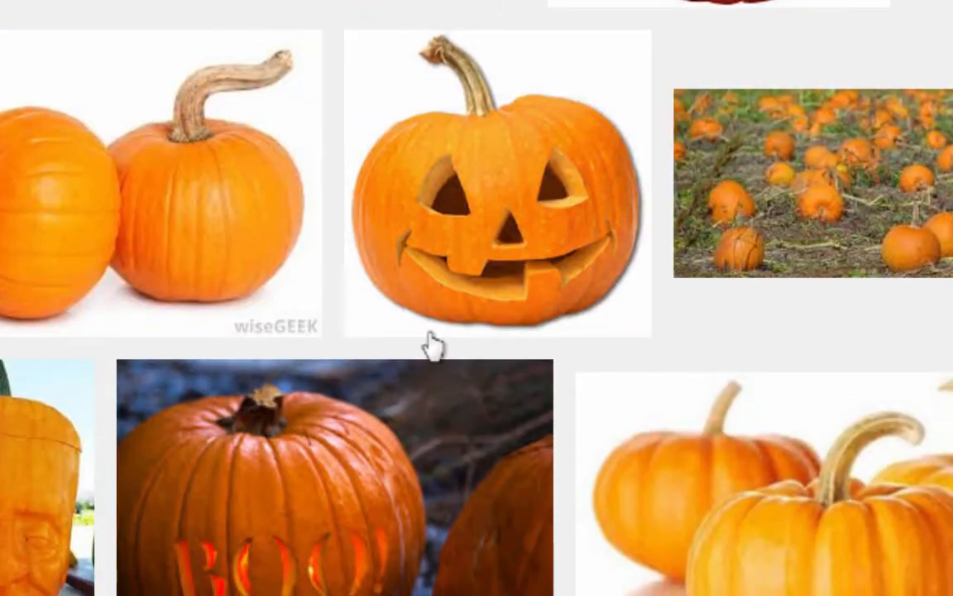
{"action": "left_click", "coordinate": [488, 166]}
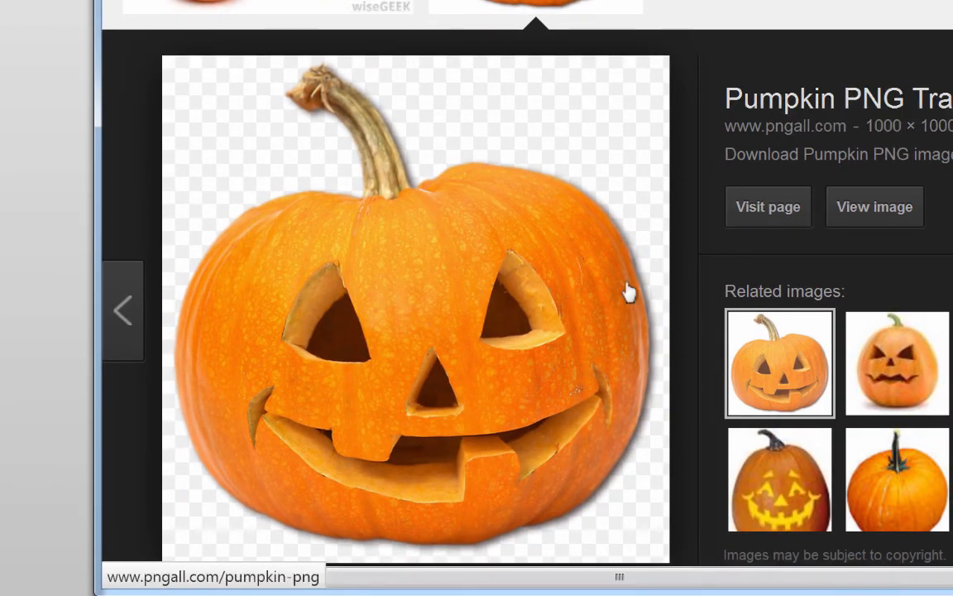
{"action": "right_click", "coordinate": [458, 236]}
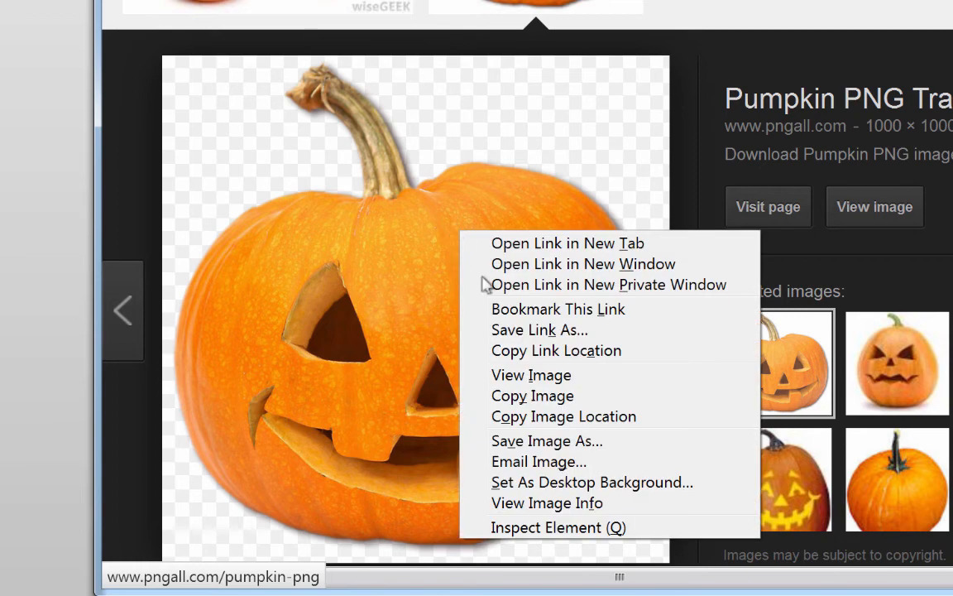
{"action": "left_click", "coordinate": [532, 396]}
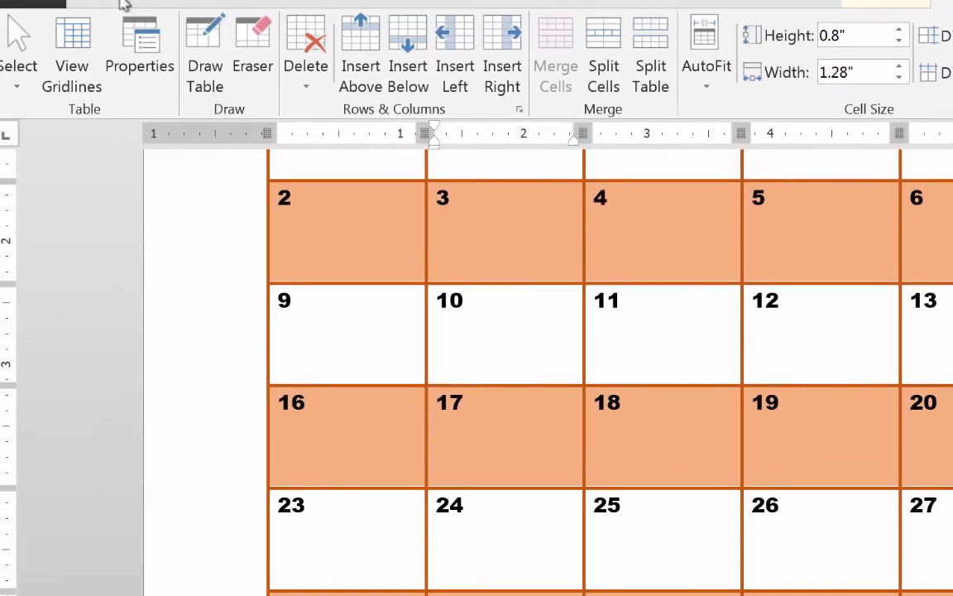
Switch to Word and paste the copied pumpkin picture into the October 31 cell
{"action": "left_click", "coordinate": [119, 43]}
{"action": "left_click", "coordinate": [26, 124]}
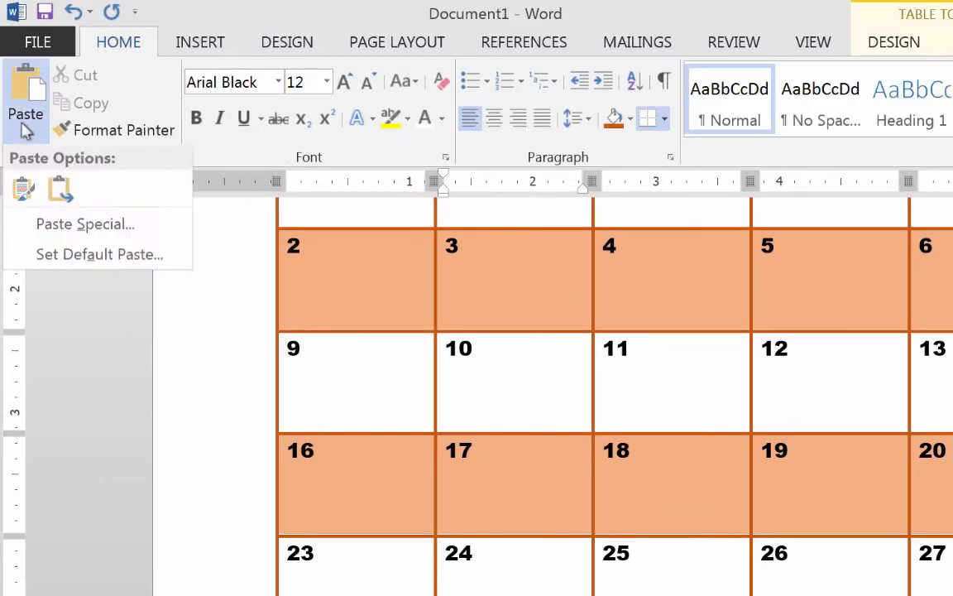
{"action": "left_click", "coordinate": [61, 189]}
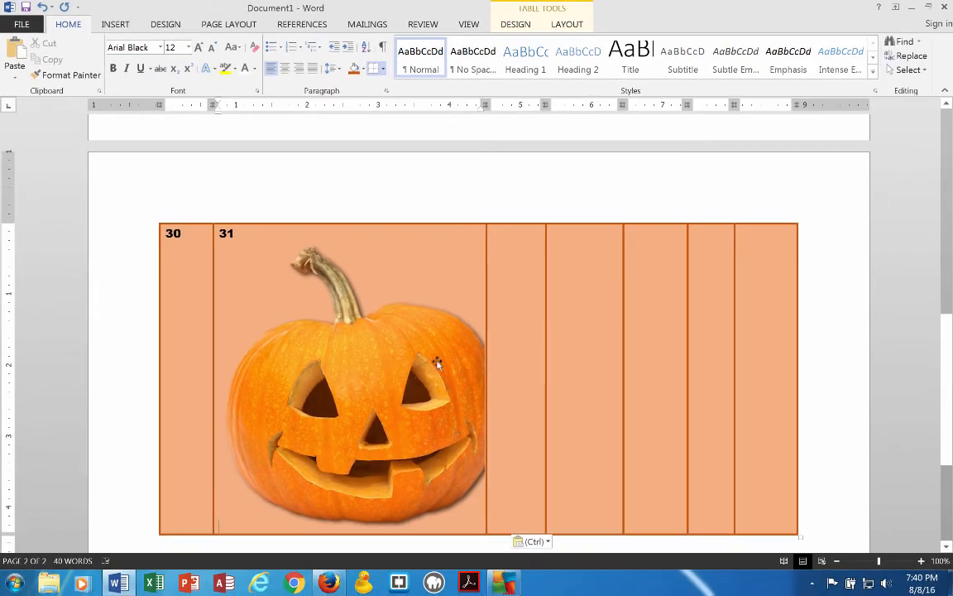
Shrink the pumpkin picture proportionally until it fits beside the number 31 within its calendar cell
{"action": "left_click", "coordinate": [438, 364]}
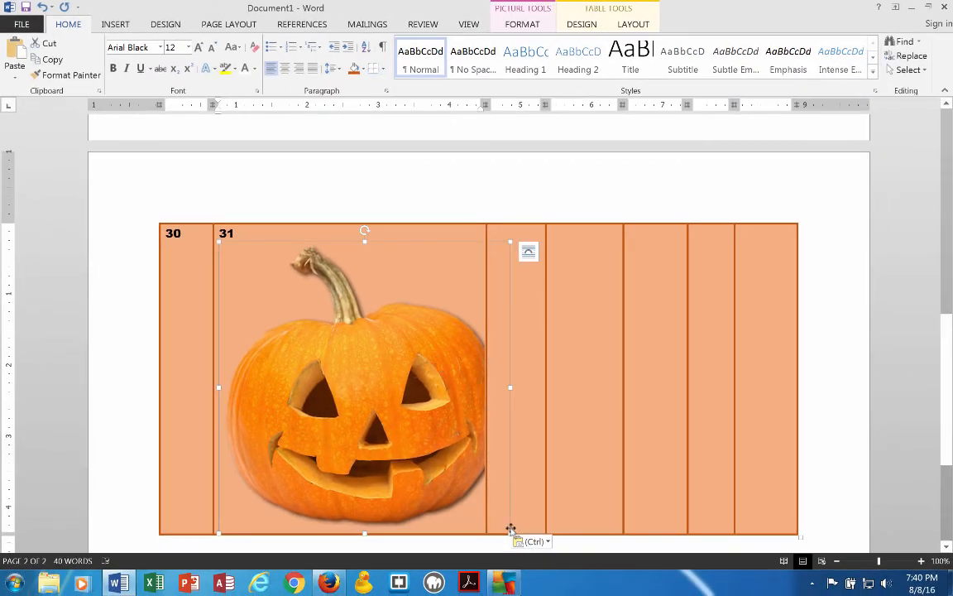
{"action": "left_click_drag", "start_coordinate": [510, 532], "coordinate": [337, 351]}
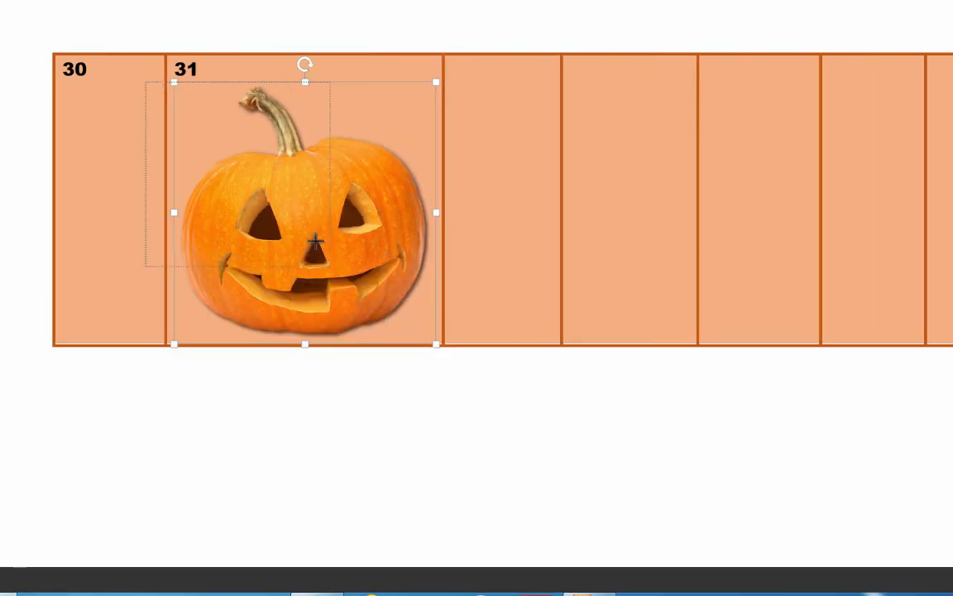
{"action": "left_click_drag", "start_coordinate": [316, 240], "coordinate": [277, 187]}
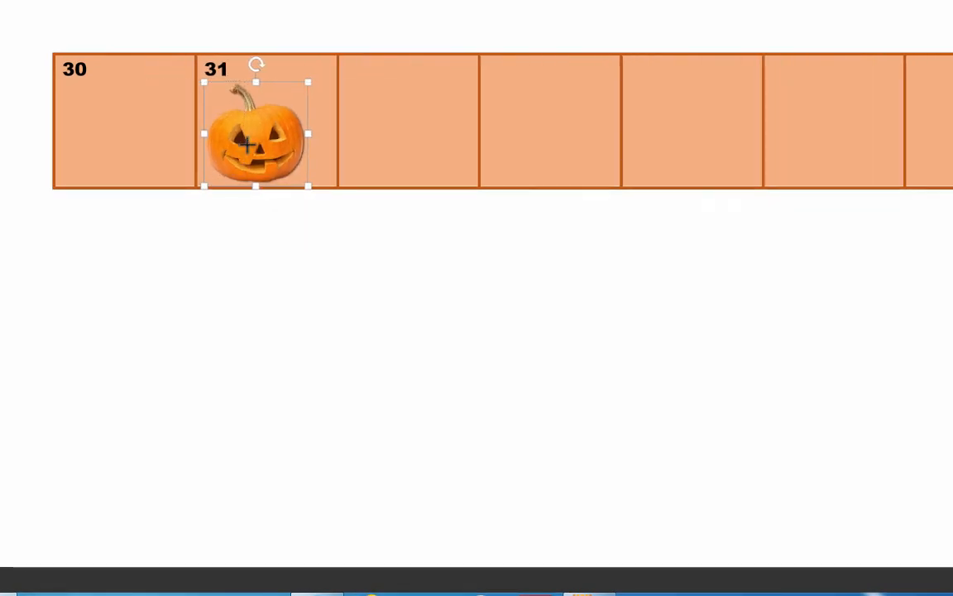
{"action": "scroll", "coordinate": [422, 321], "scroll_direction": "up", "scroll_amount": 4}
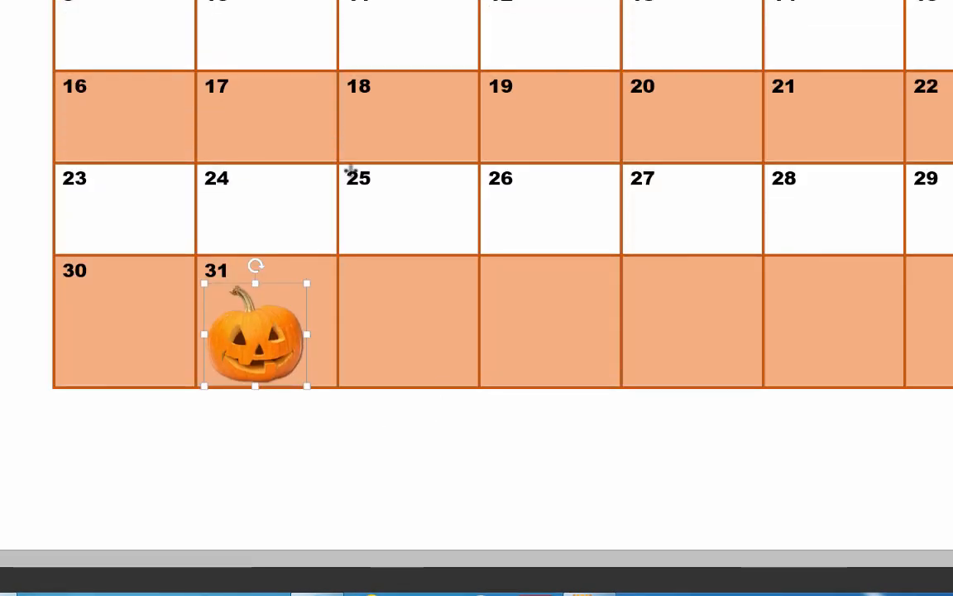
{"action": "left_click_drag", "start_coordinate": [307, 385], "coordinate": [277, 334]}
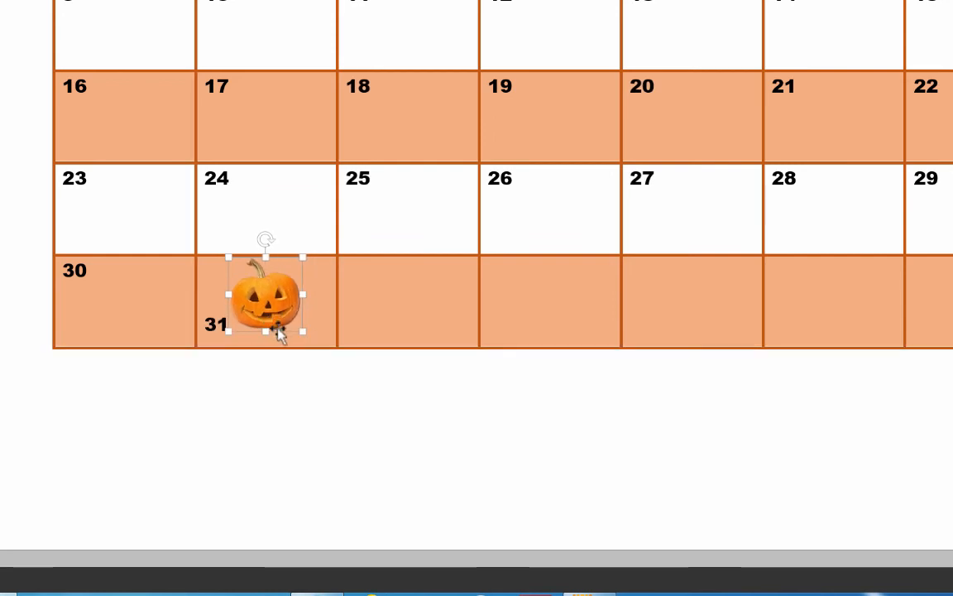
{"action": "left_click_drag", "start_coordinate": [300, 329], "coordinate": [289, 318]}
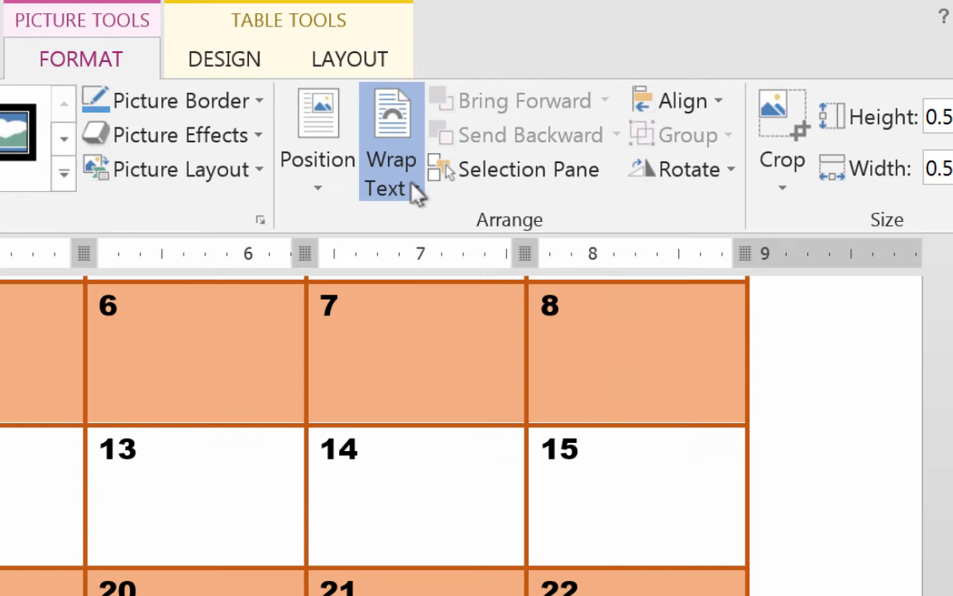
Set the pumpkin's text wrapping to In Front of Text, enlarge it slightly and position it beside the 31 inside the cell
{"action": "left_click", "coordinate": [415, 188]}
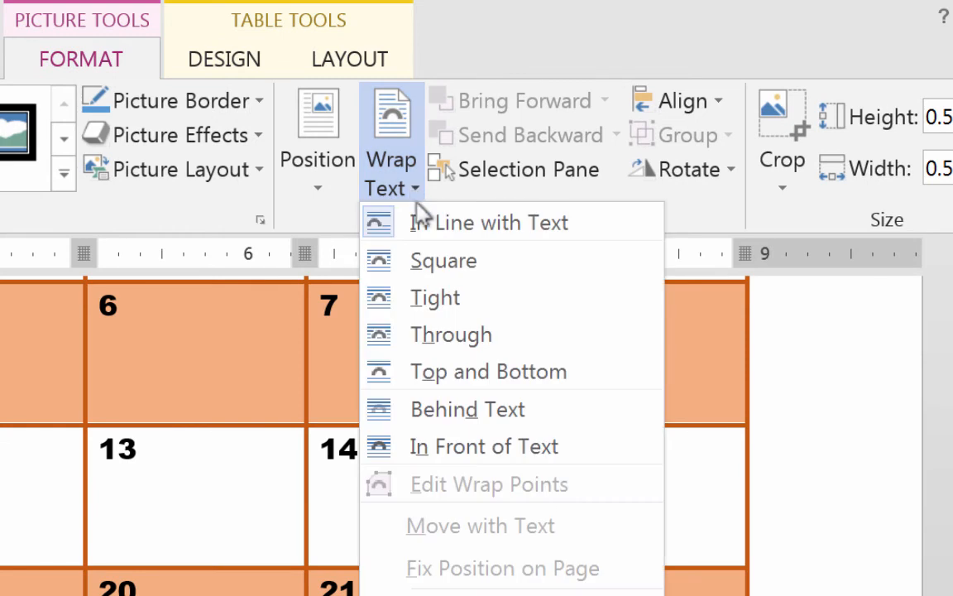
{"action": "left_click", "coordinate": [460, 446]}
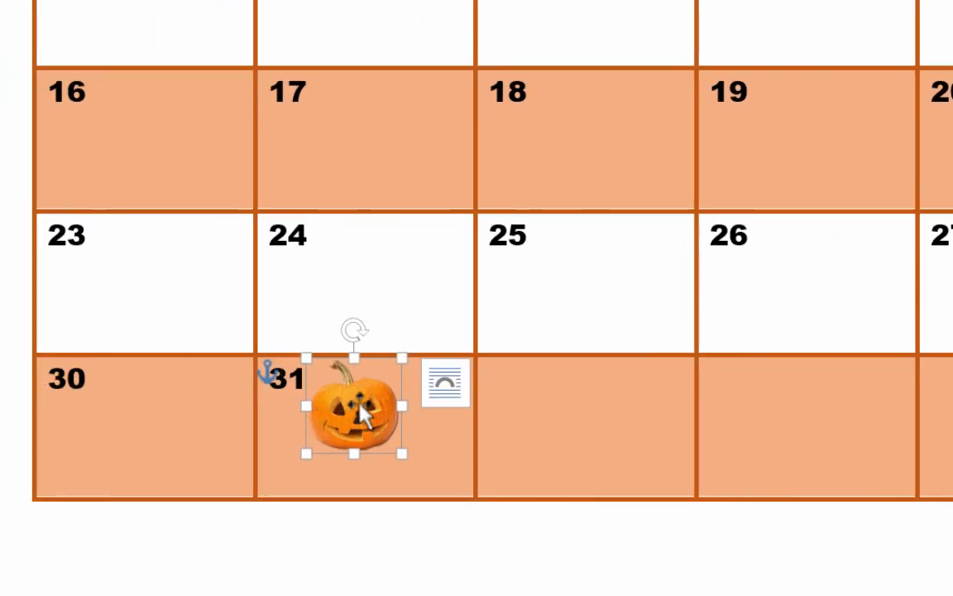
{"action": "left_click_drag", "start_coordinate": [362, 414], "coordinate": [402, 433]}
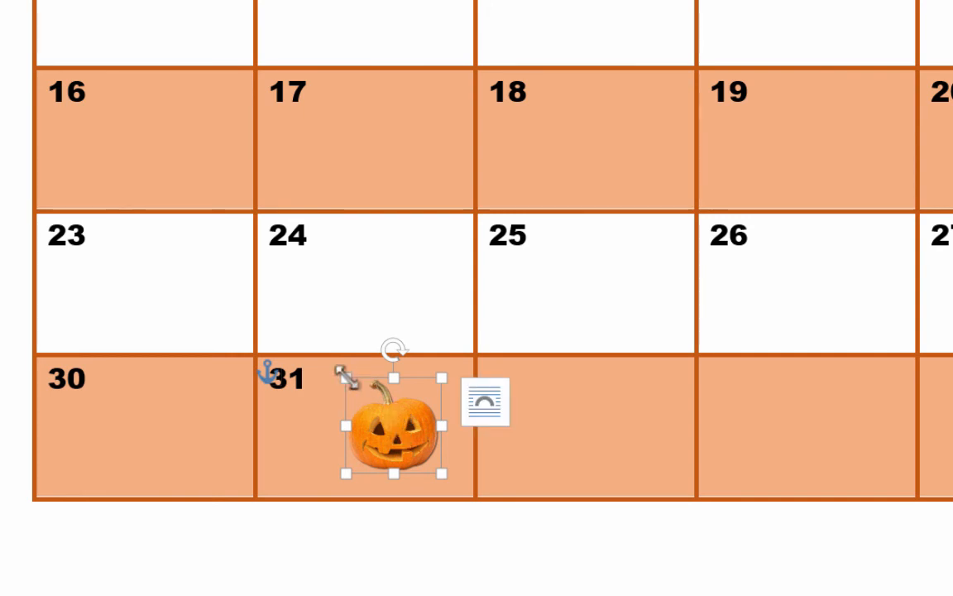
{"action": "left_click_drag", "start_coordinate": [346, 377], "coordinate": [327, 352]}
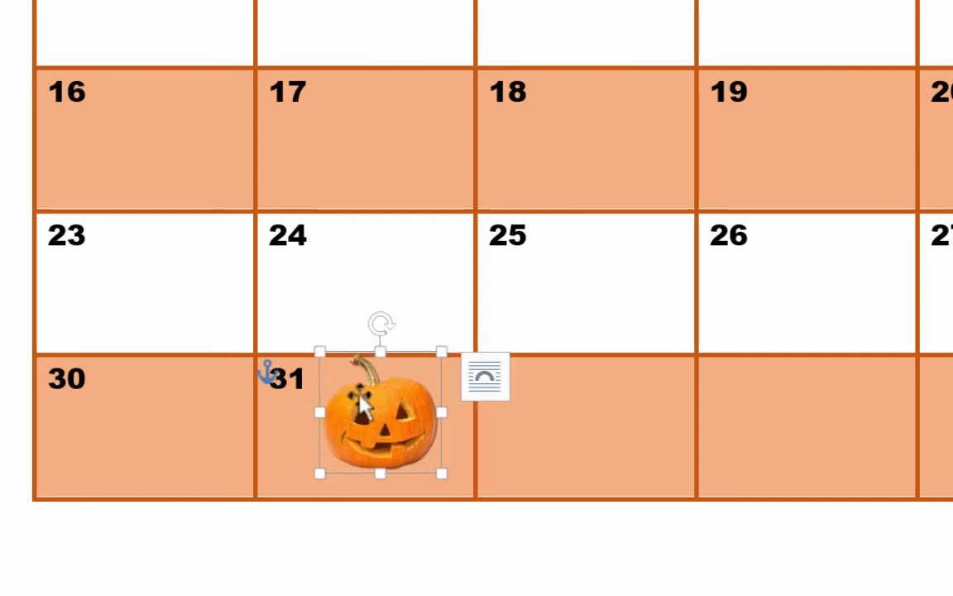
{"action": "left_click_drag", "start_coordinate": [389, 401], "coordinate": [395, 411]}
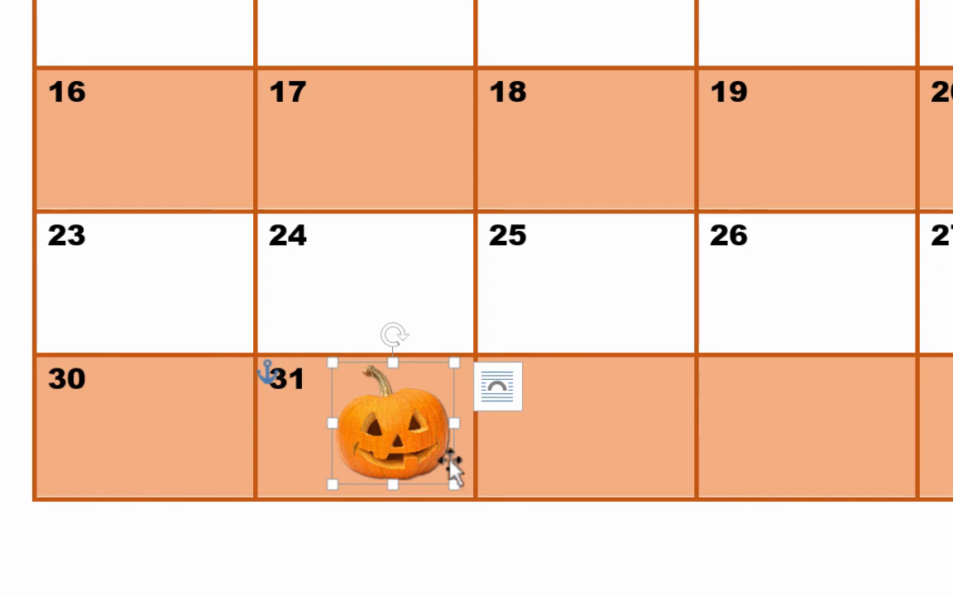
Select the number 31 and change its cell's shading to white
{"action": "double_click", "coordinate": [287, 378]}
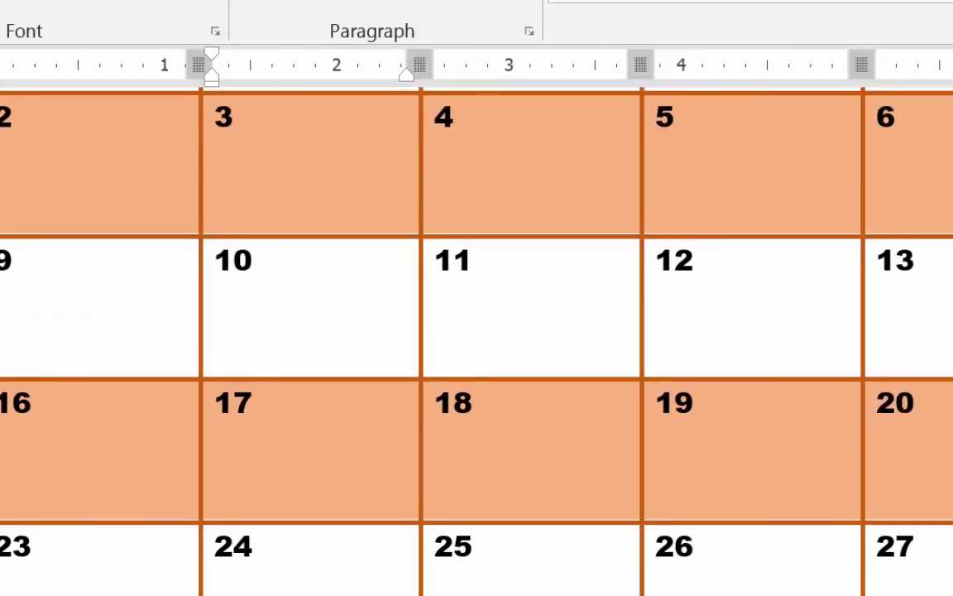
{"action": "left_click", "coordinate": [446, 123]}
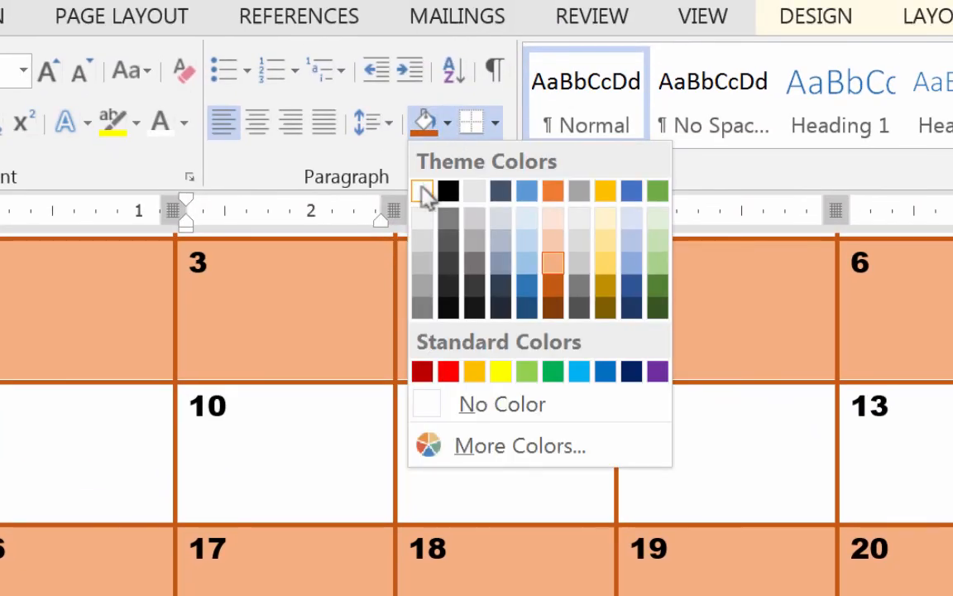
{"action": "left_click", "coordinate": [423, 192]}
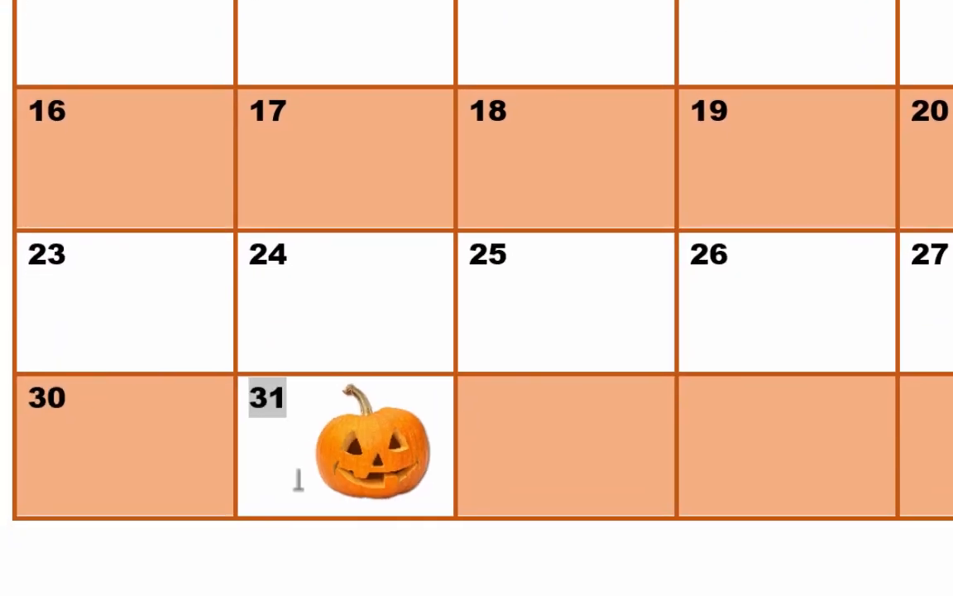
Change the font color of the number 31 to the second-darkest orange theme color and deselect it
{"action": "mouse_move", "coordinate": [265, 399]}
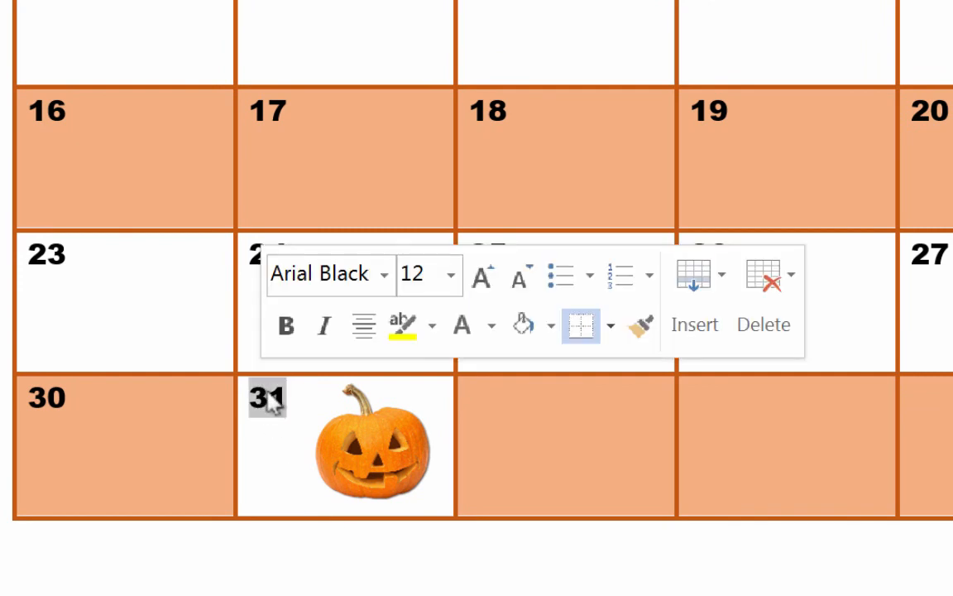
{"action": "left_click", "coordinate": [491, 325]}
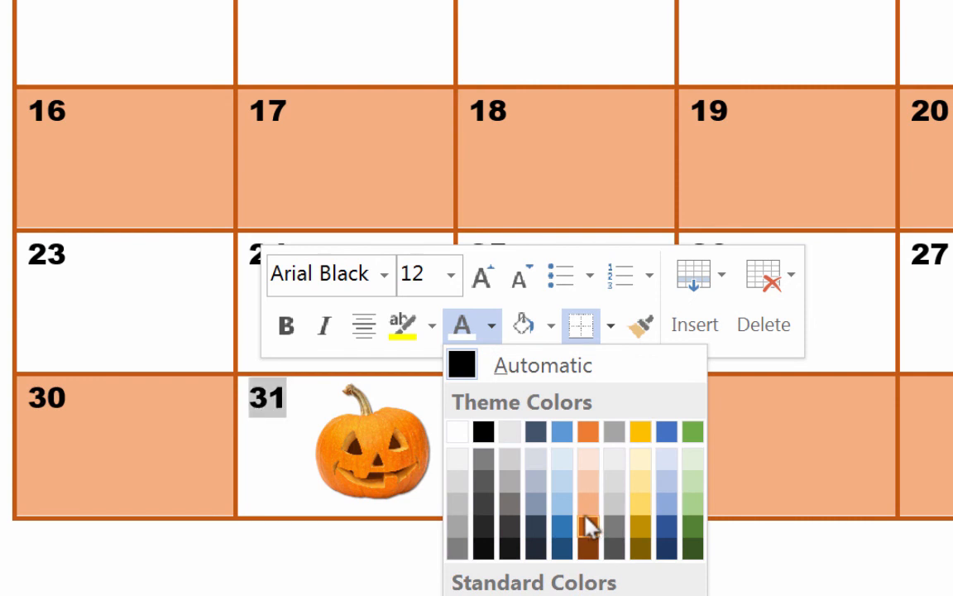
{"action": "left_click", "coordinate": [587, 523]}
{"action": "left_click", "coordinate": [529, 565]}
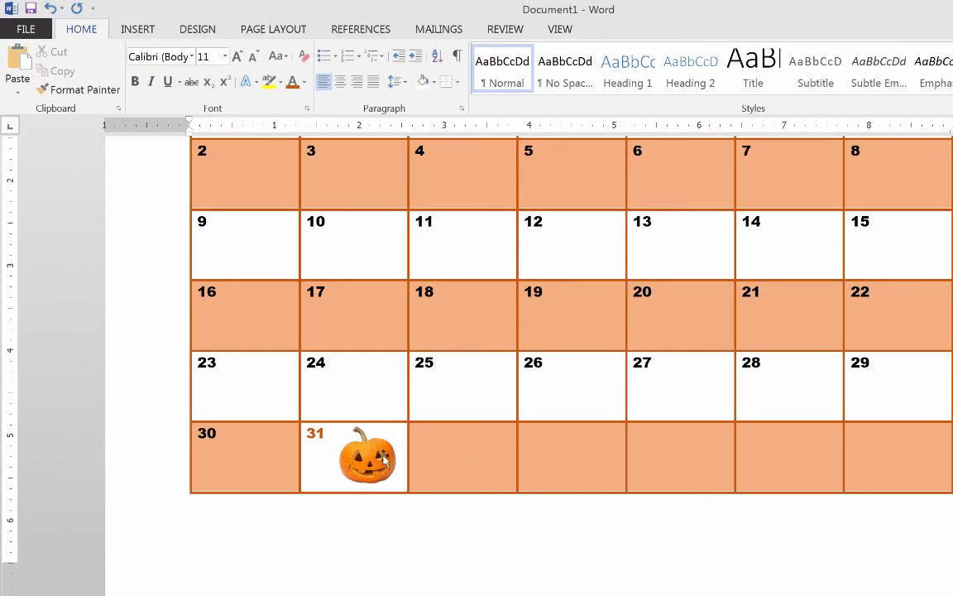
Select the pumpkin picture and review the whole calendar from the October 2016 title to the last week row
{"action": "left_click", "coordinate": [383, 459]}
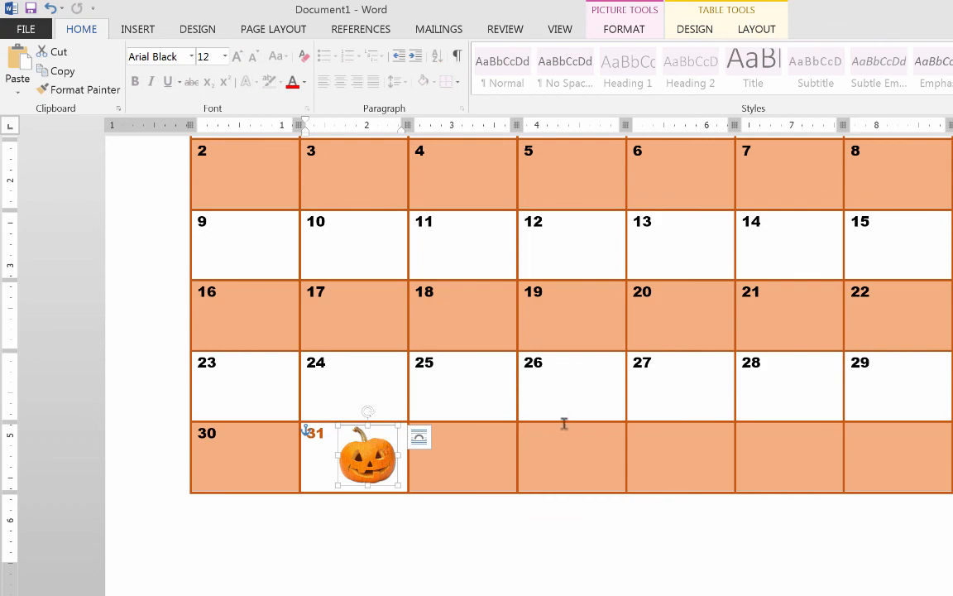
{"action": "scroll", "coordinate": [615, 421], "scroll_direction": "up", "scroll_amount": 3}
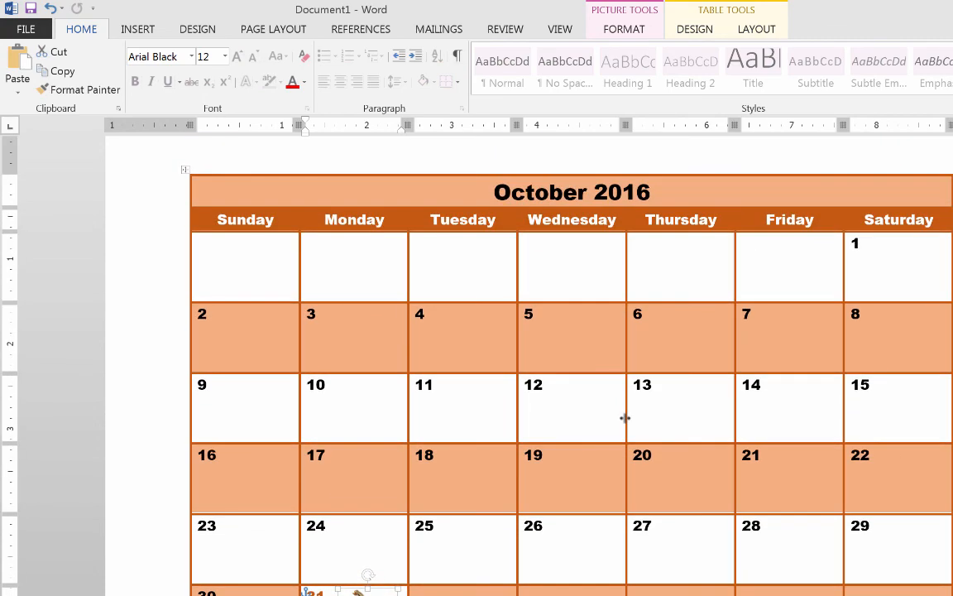
{"action": "scroll", "coordinate": [615, 414], "scroll_direction": "down", "scroll_amount": 2}
{"action": "scroll", "coordinate": [615, 410], "scroll_direction": "up", "scroll_amount": 1}
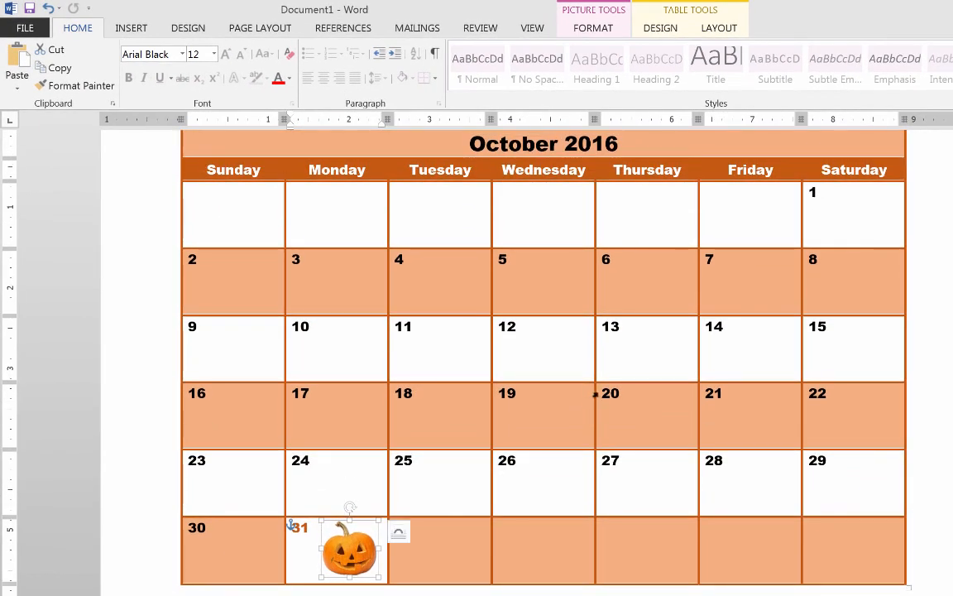
{"action": "scroll", "coordinate": [615, 410], "scroll_direction": "up", "scroll_amount": 1}
{"action": "scroll", "coordinate": [594, 394], "scroll_direction": "down", "scroll_amount": 1}
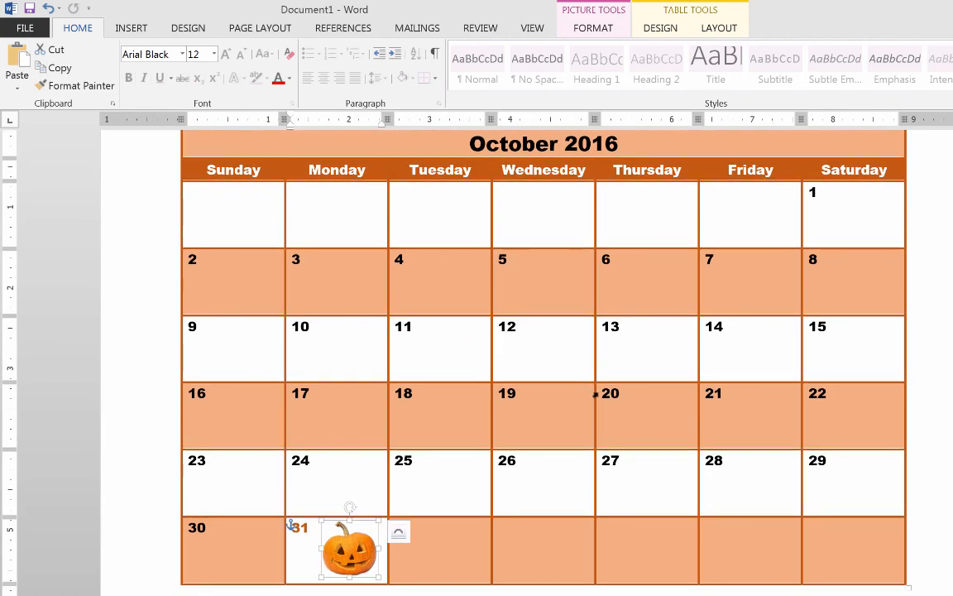